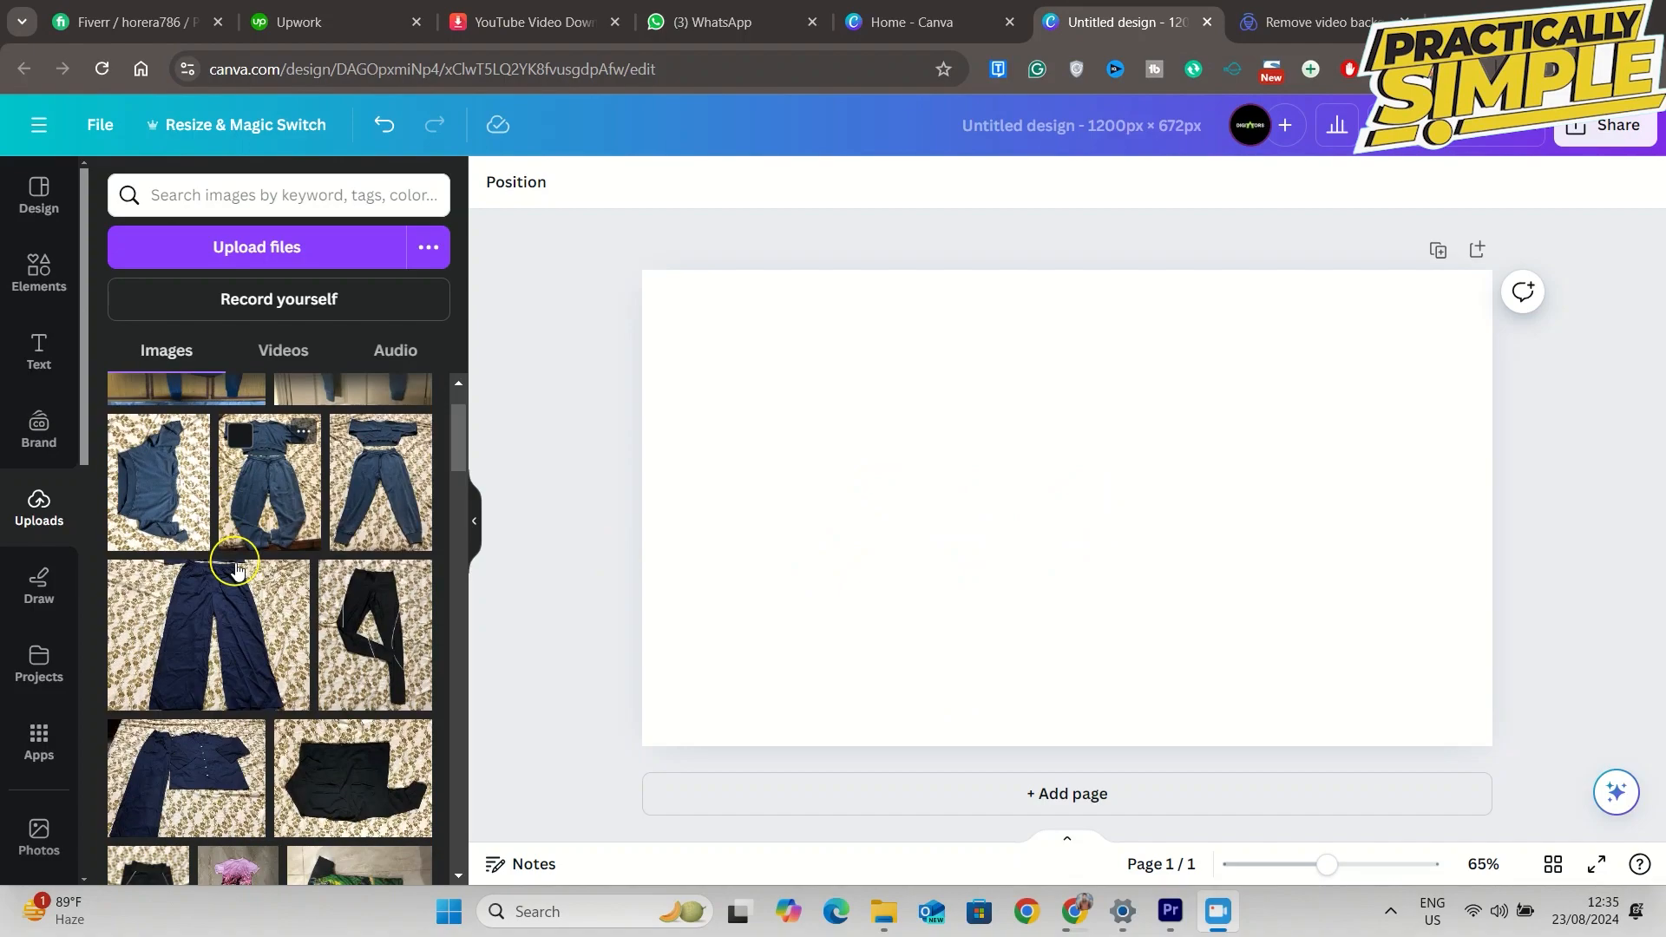
- Search the Elements library for "aeroplane" and limit the results to videos
scroll(230, 572, "up", 10)
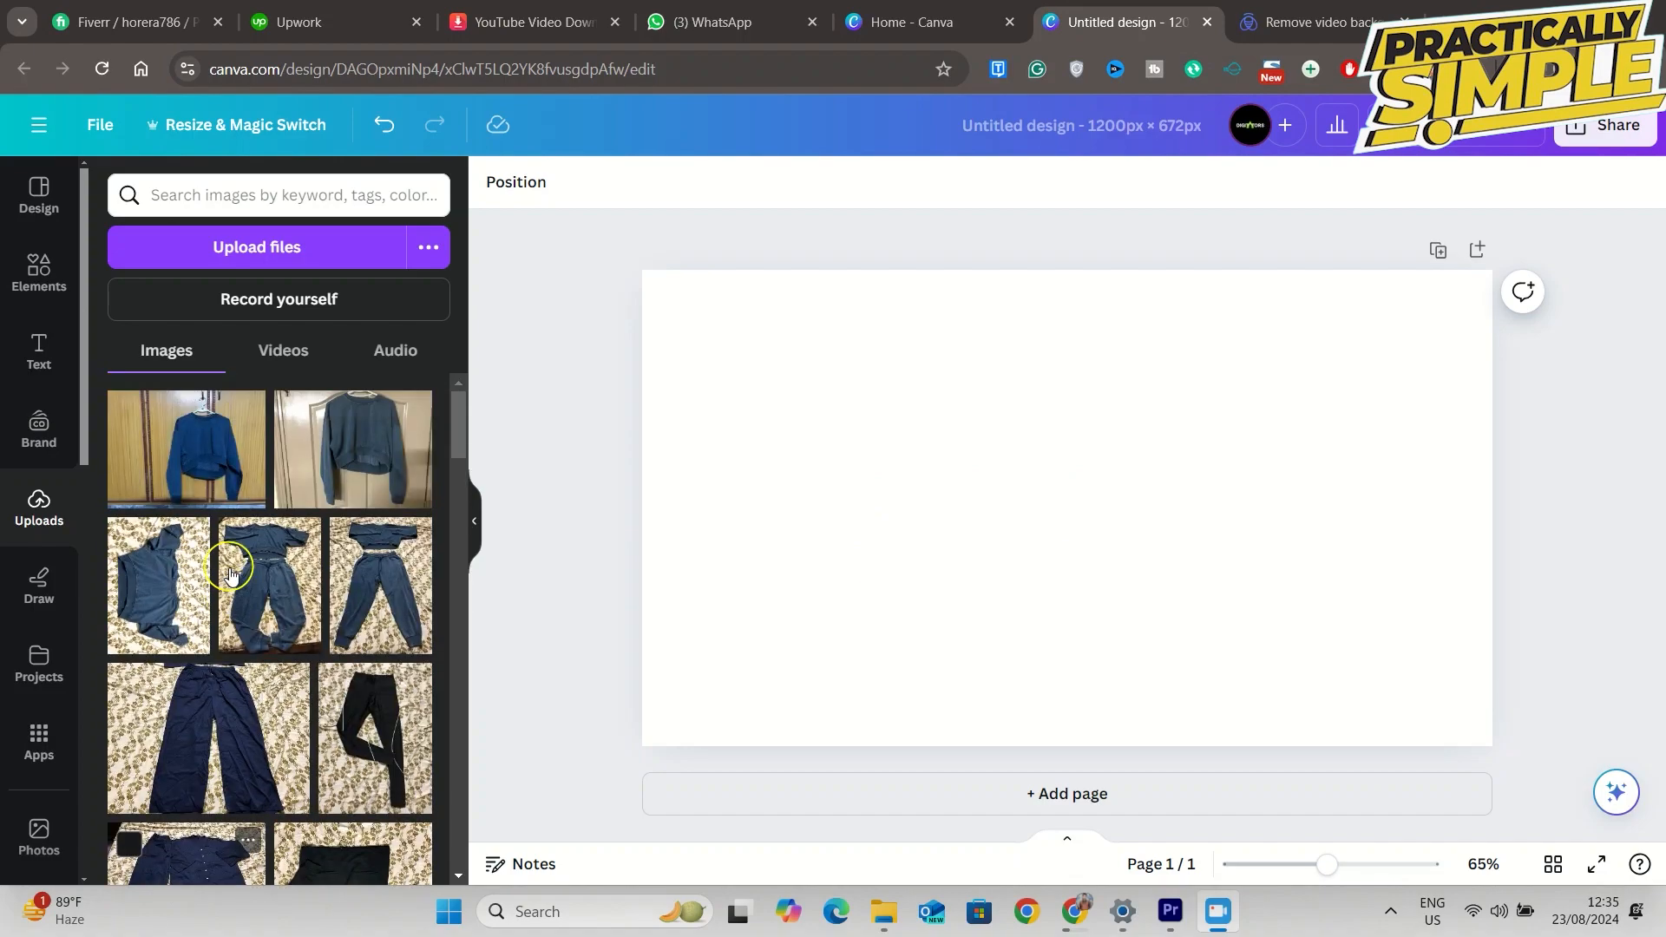
left_click(236, 192)
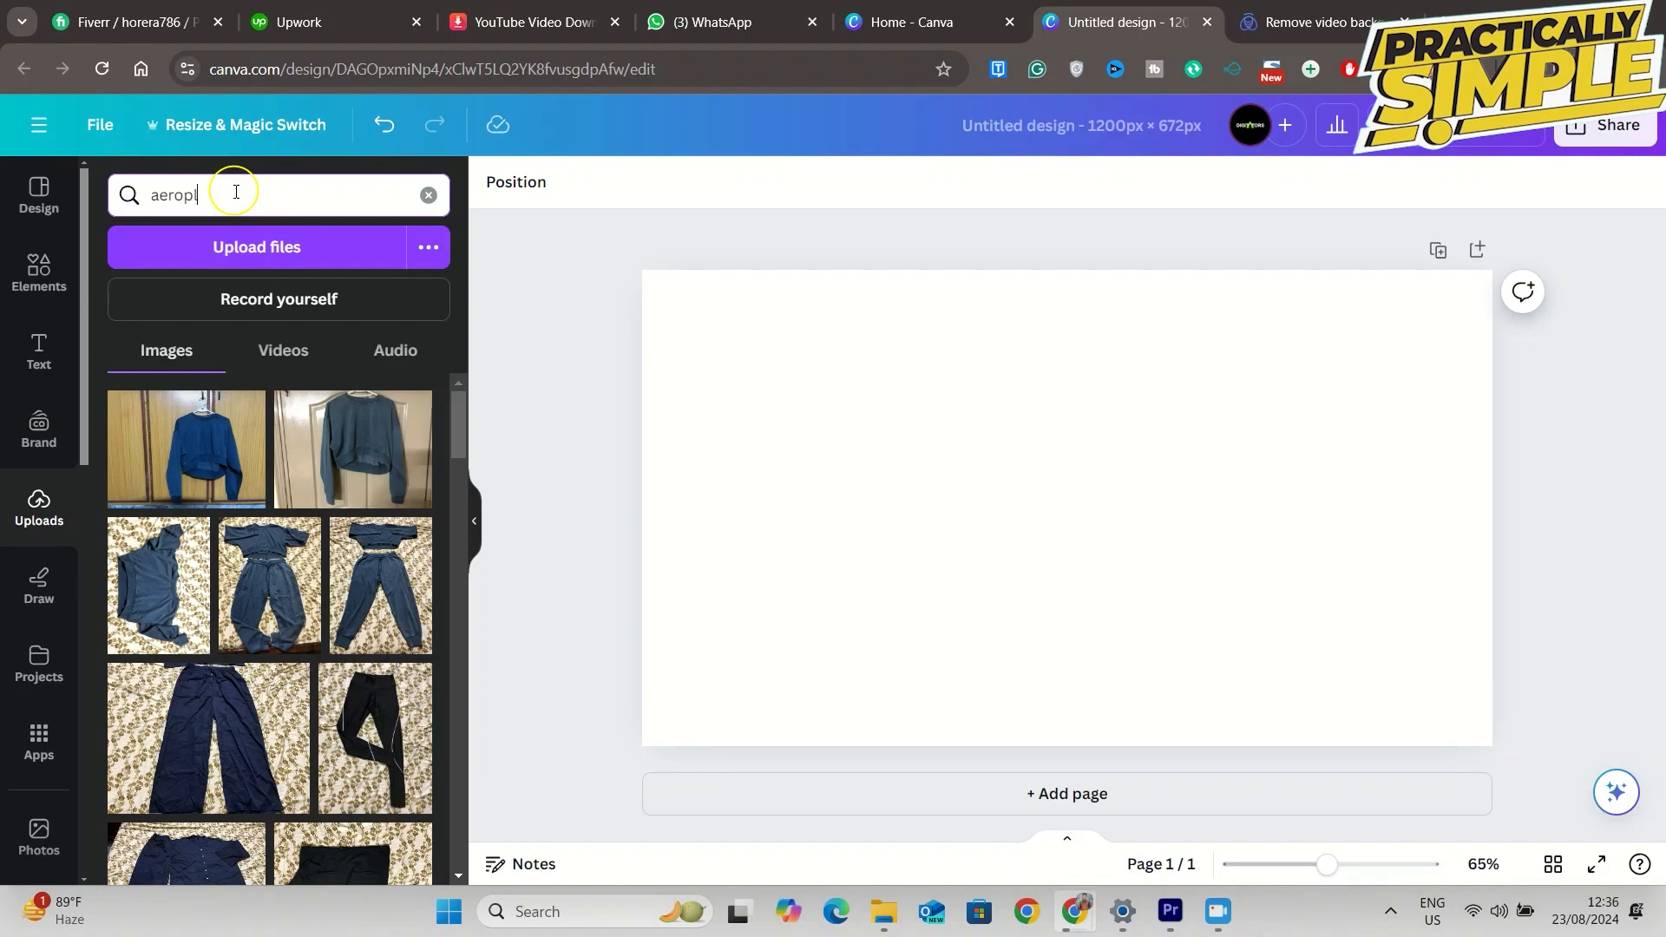
left_click(48, 265)
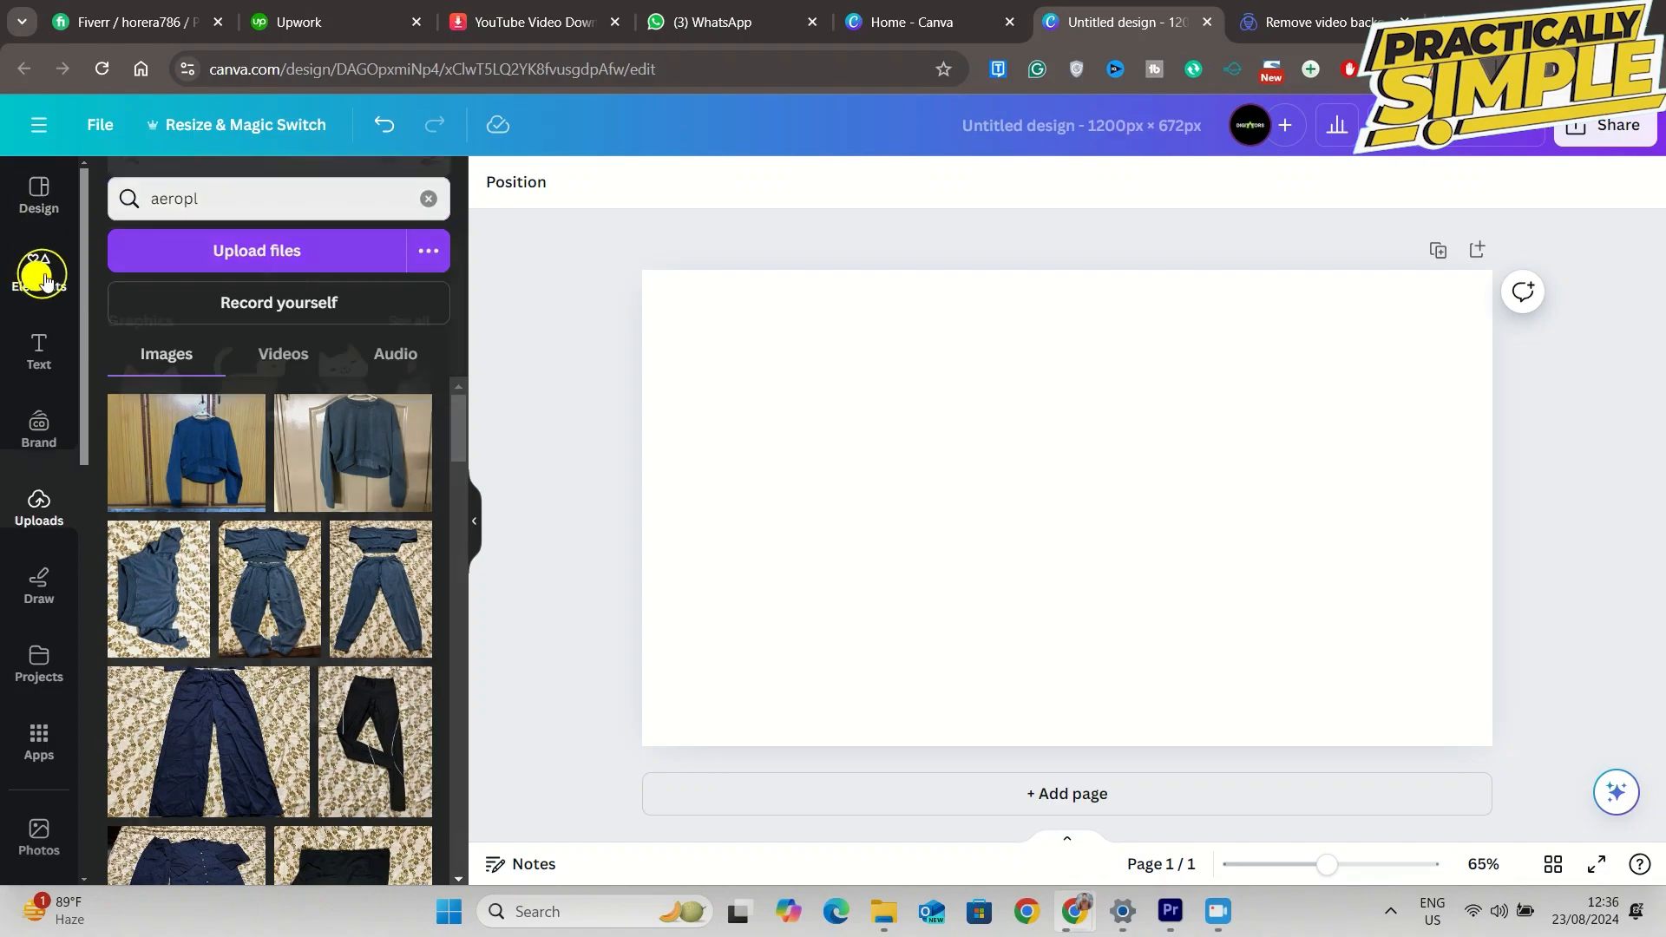
left_click(234, 194)
key("BackSpace")
type("a")
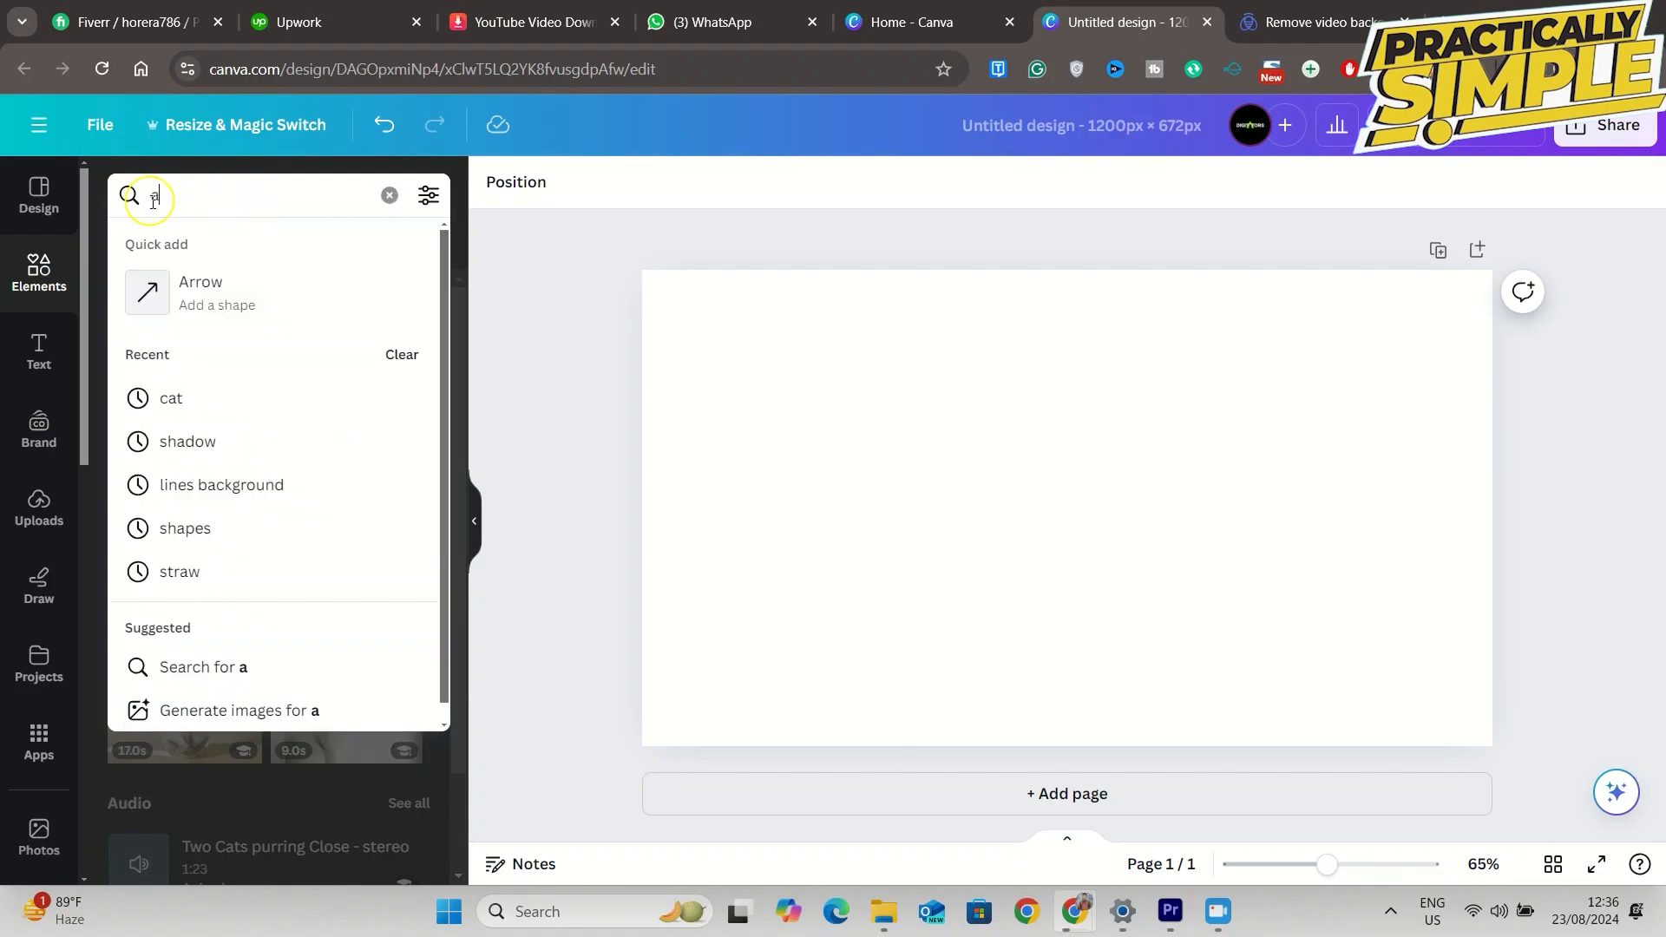
type("eroplane")
key("Return")
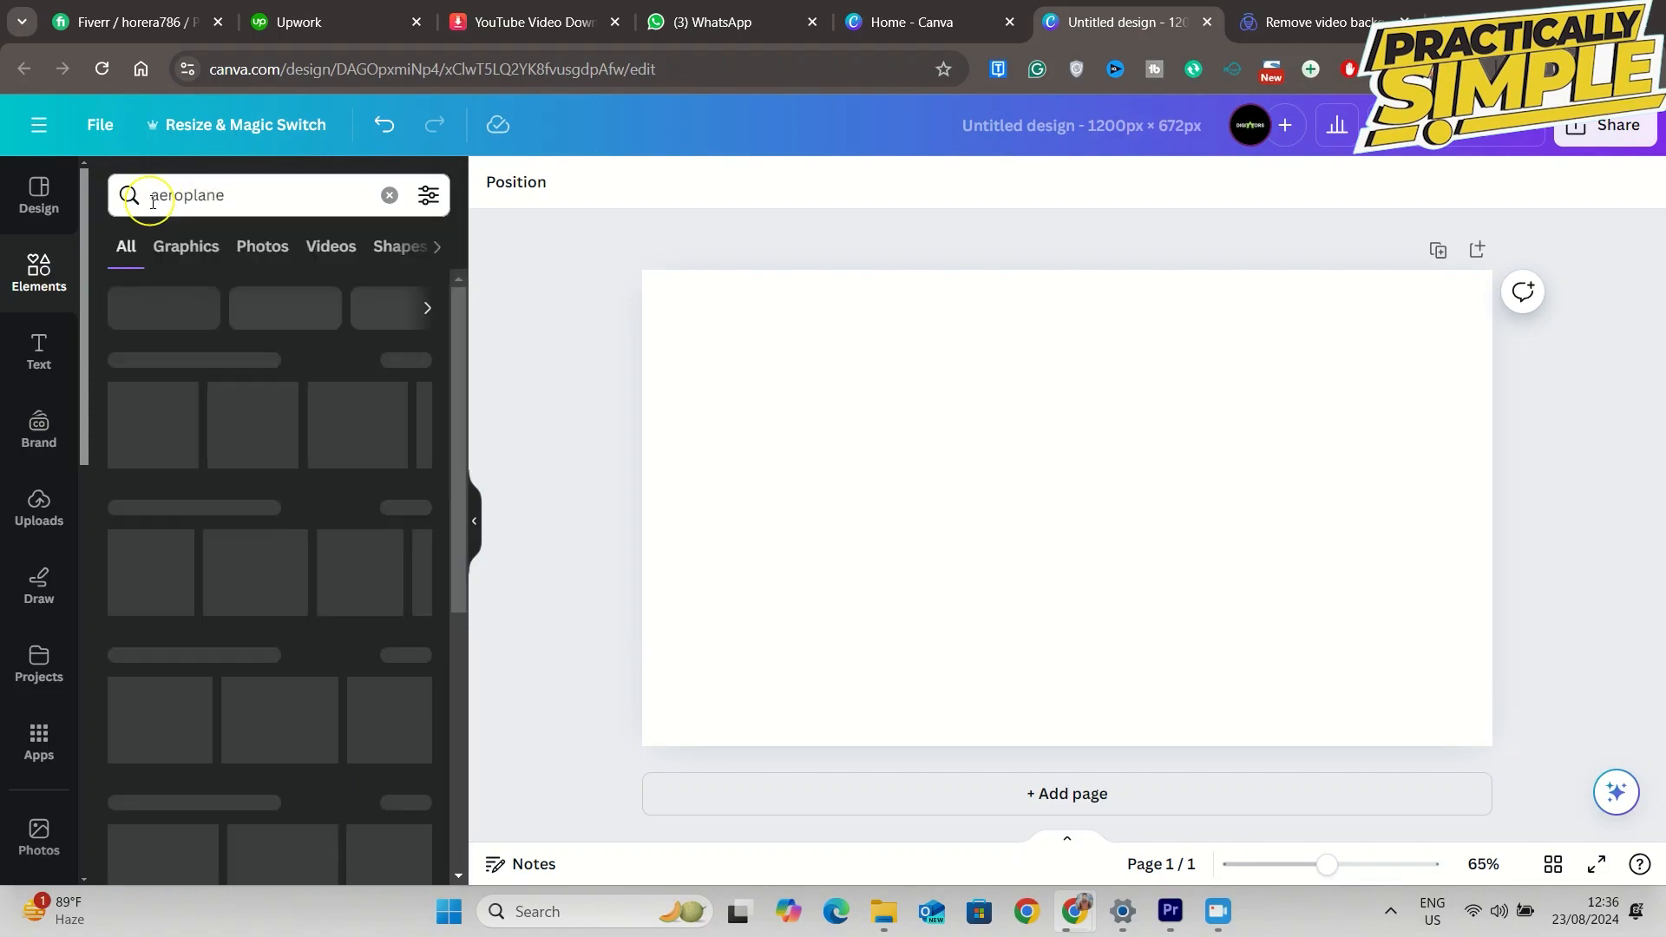
left_click(339, 251)
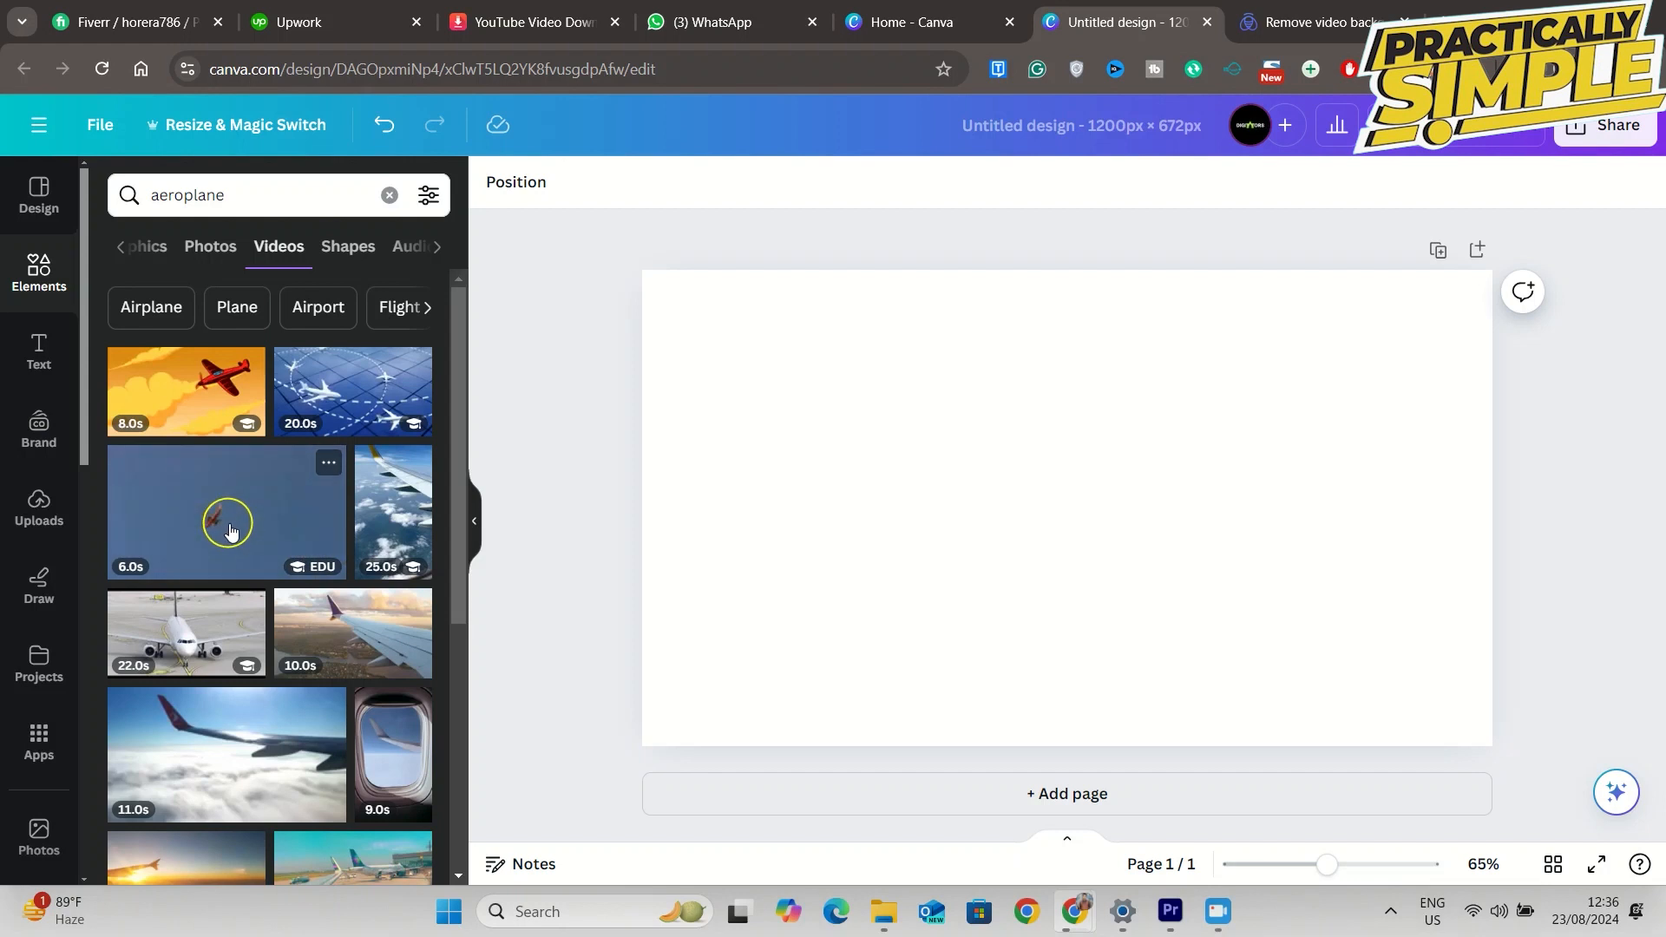
- Set the 11-second video of a red-tipped airplane wing above the clouds as the page background and pause its playback
scroll(229, 530, "down", 3)
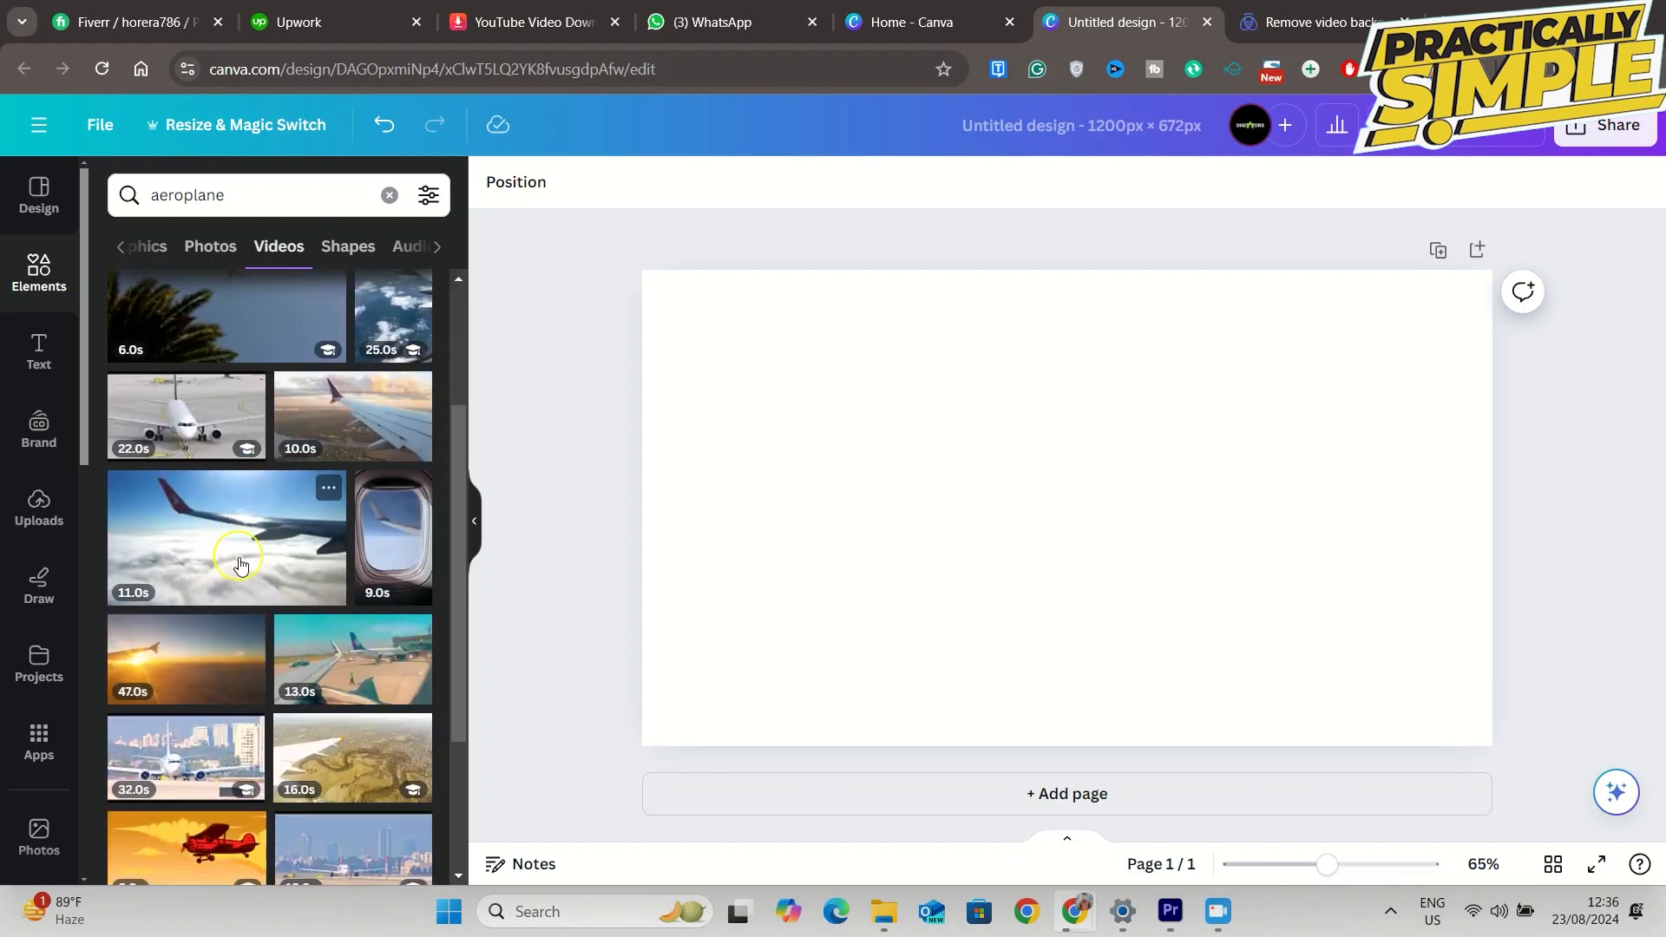
scroll(241, 565, "down", 1)
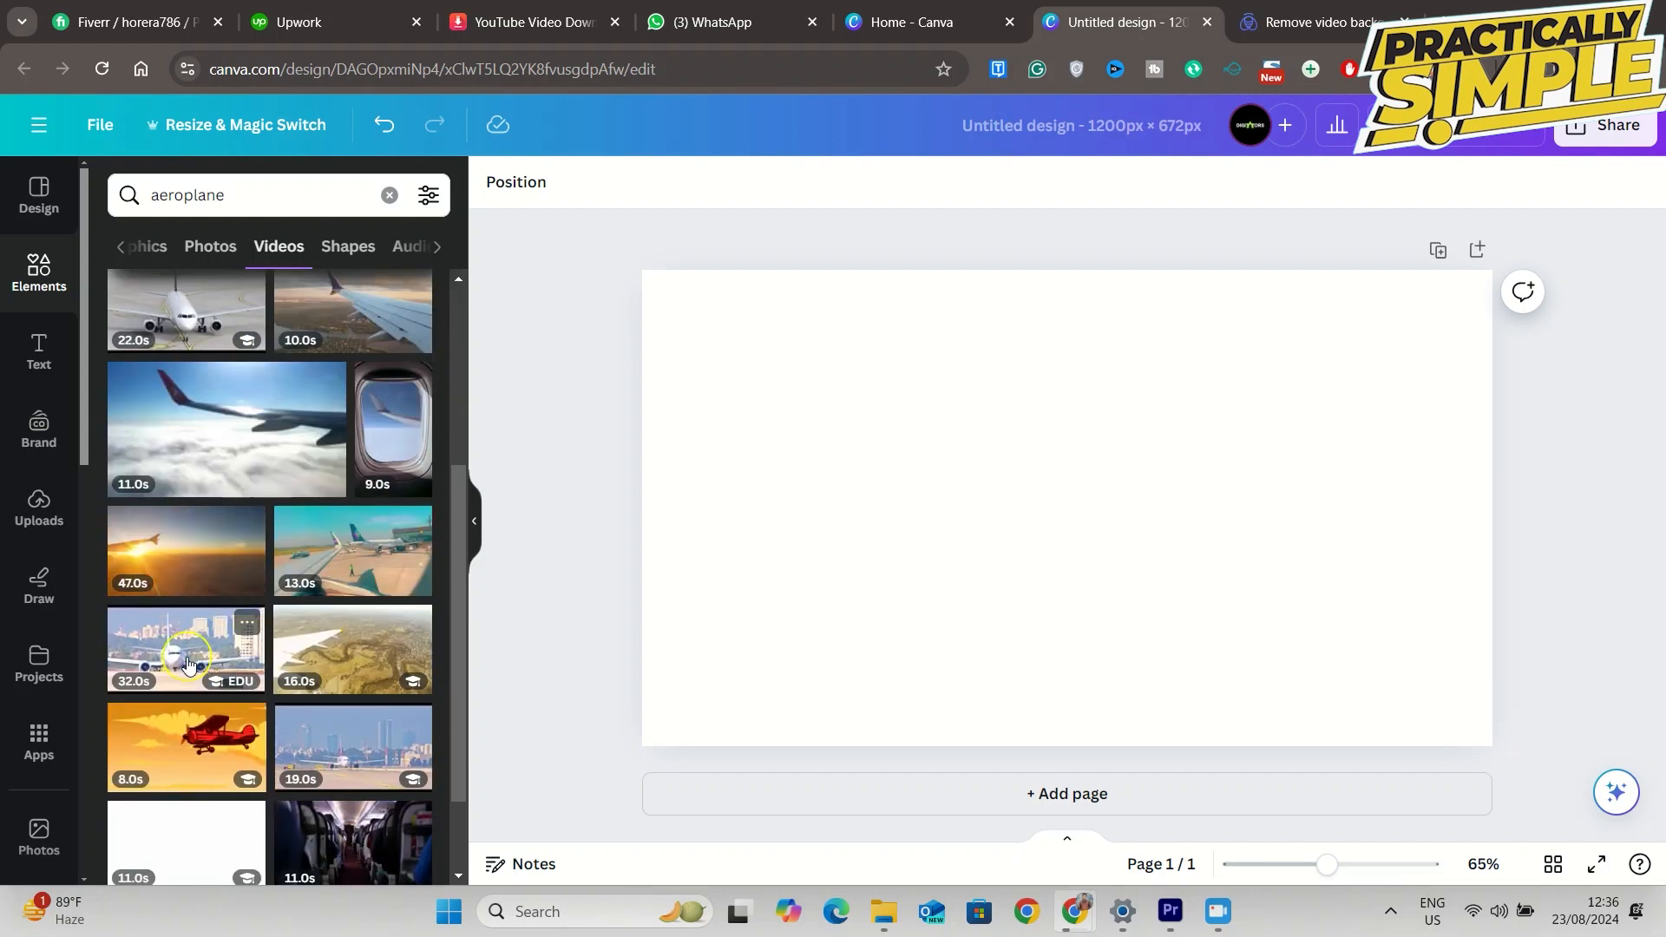
left_click_drag(191, 437, 838, 453)
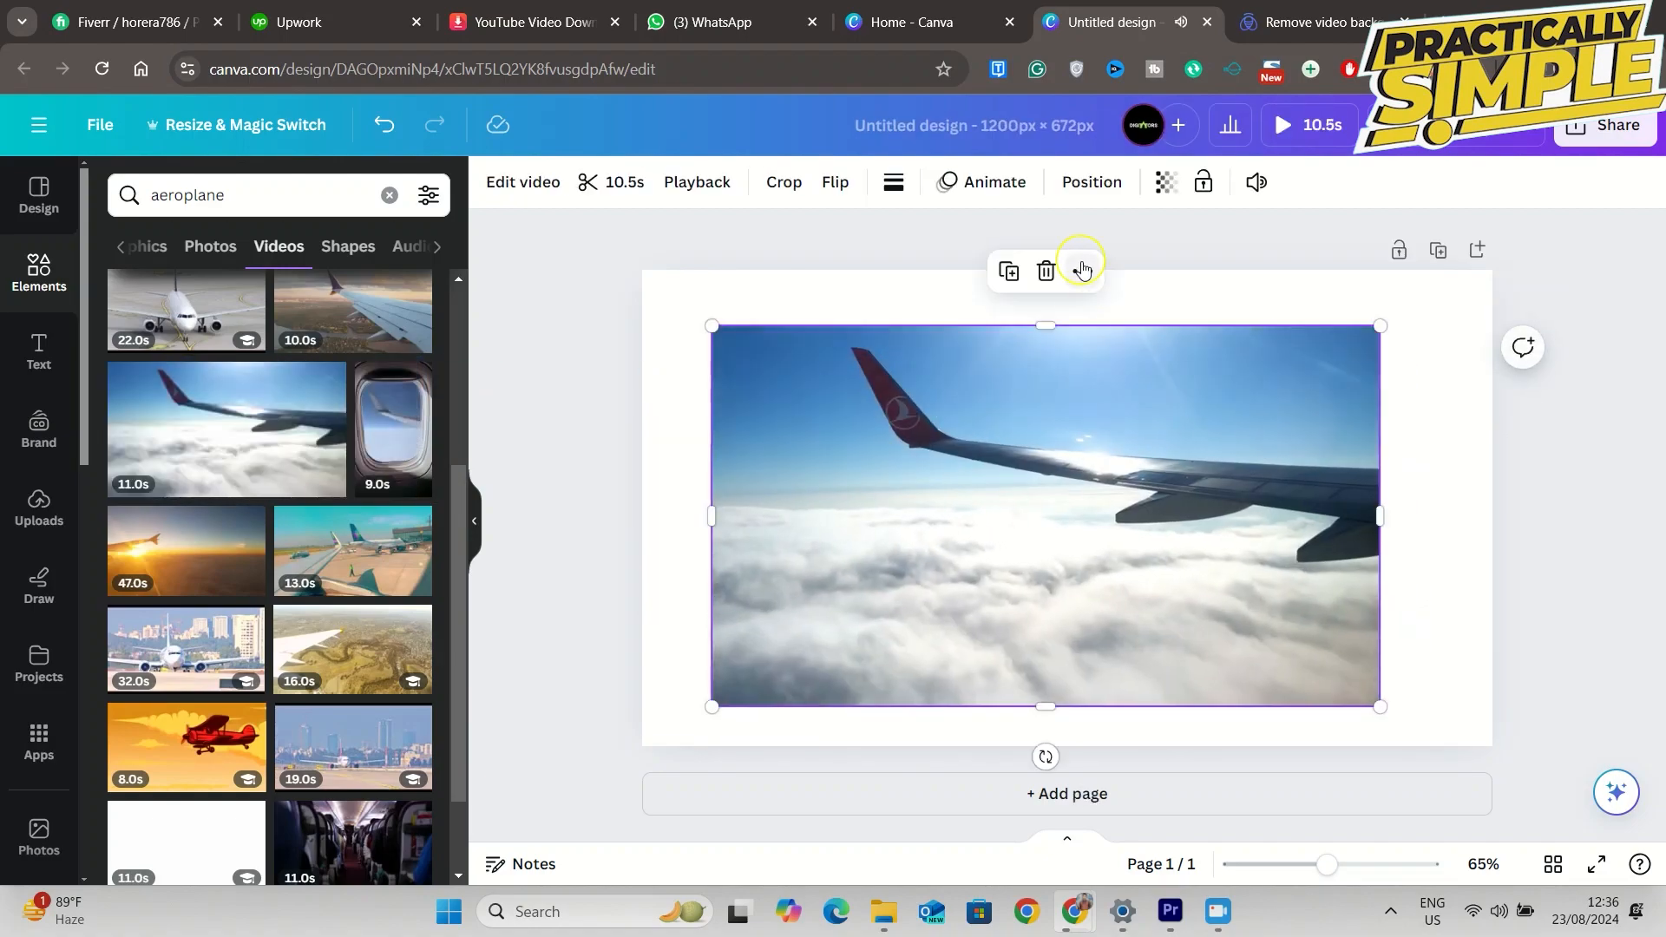
left_click(1082, 269)
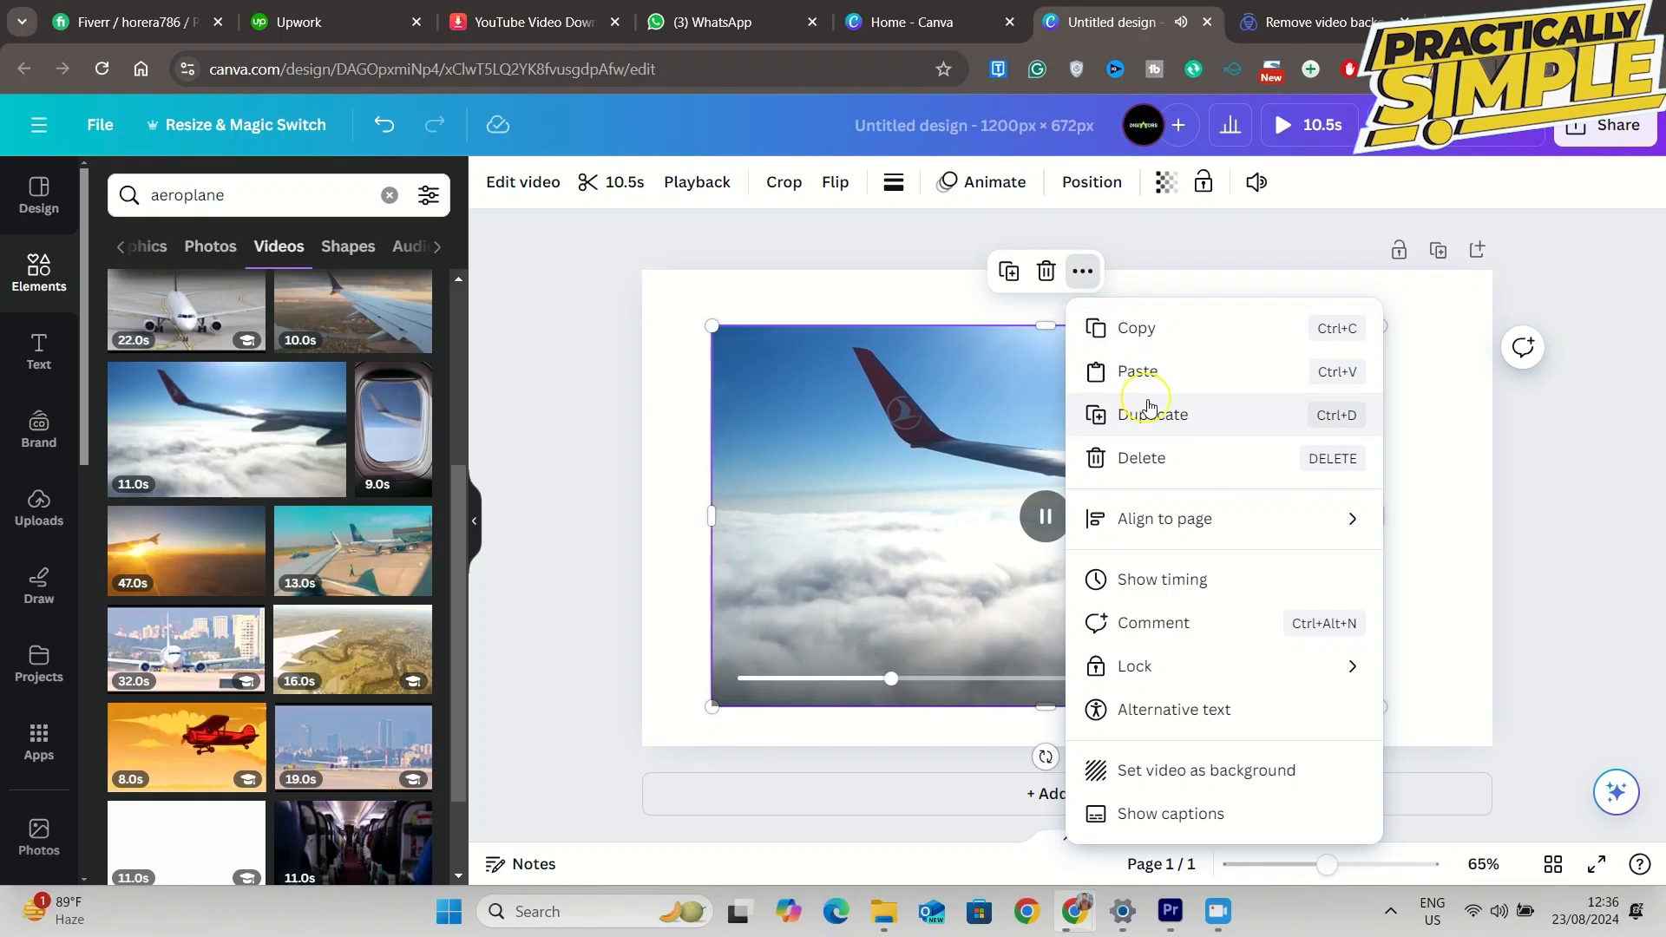
left_click(1206, 770)
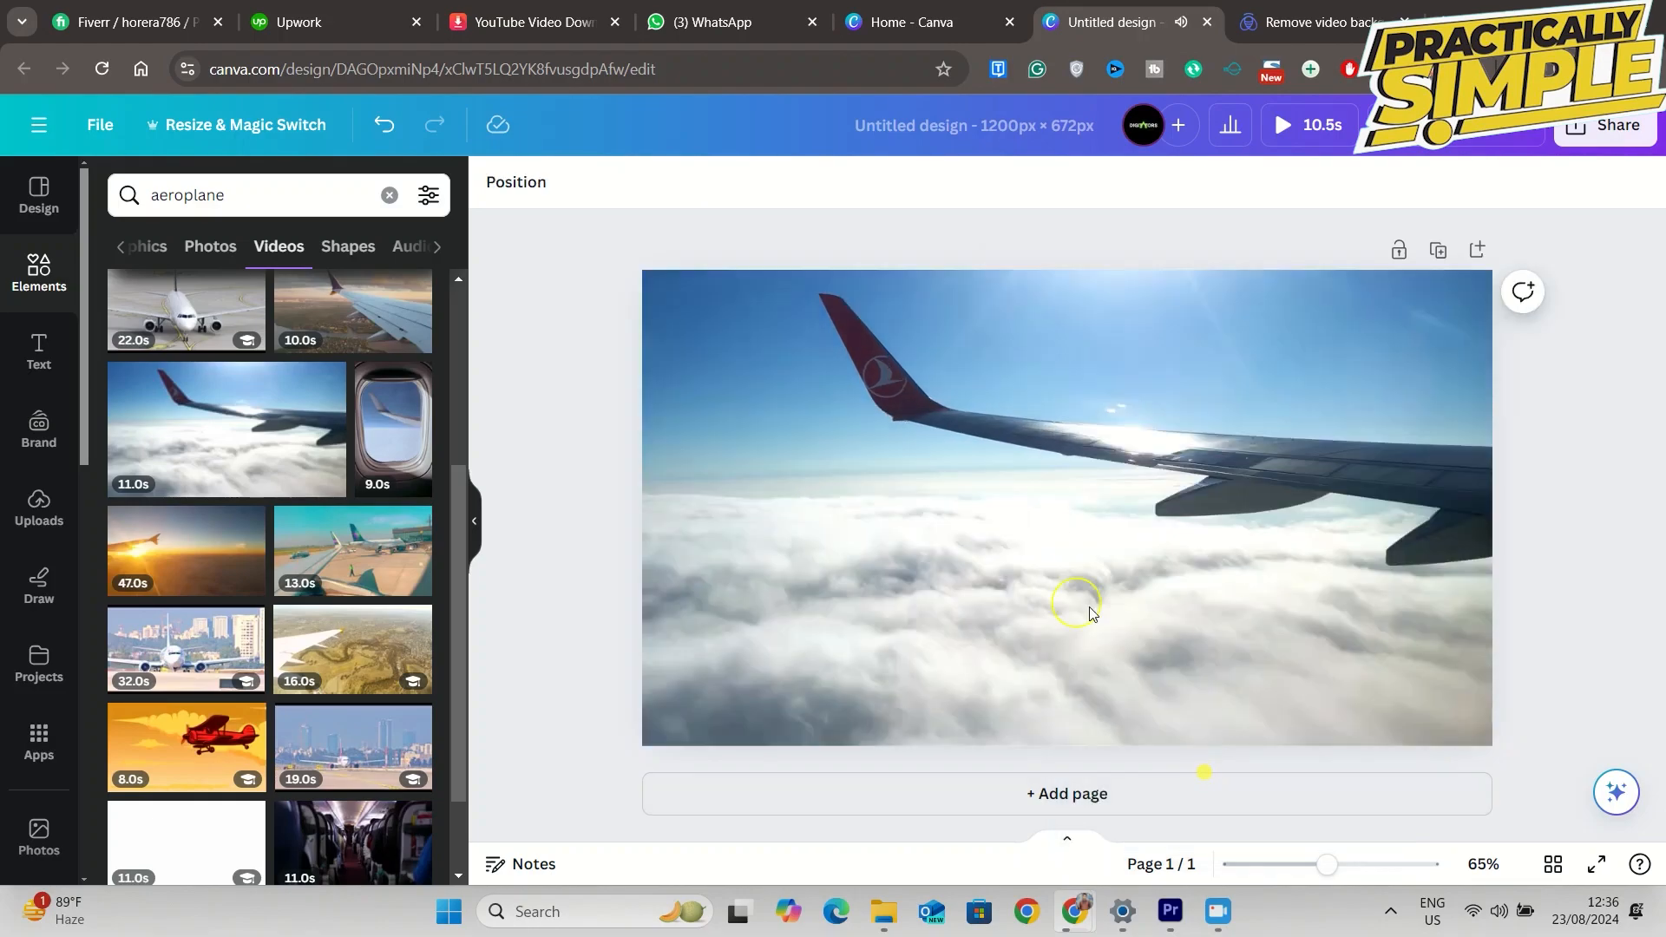
left_click(996, 499)
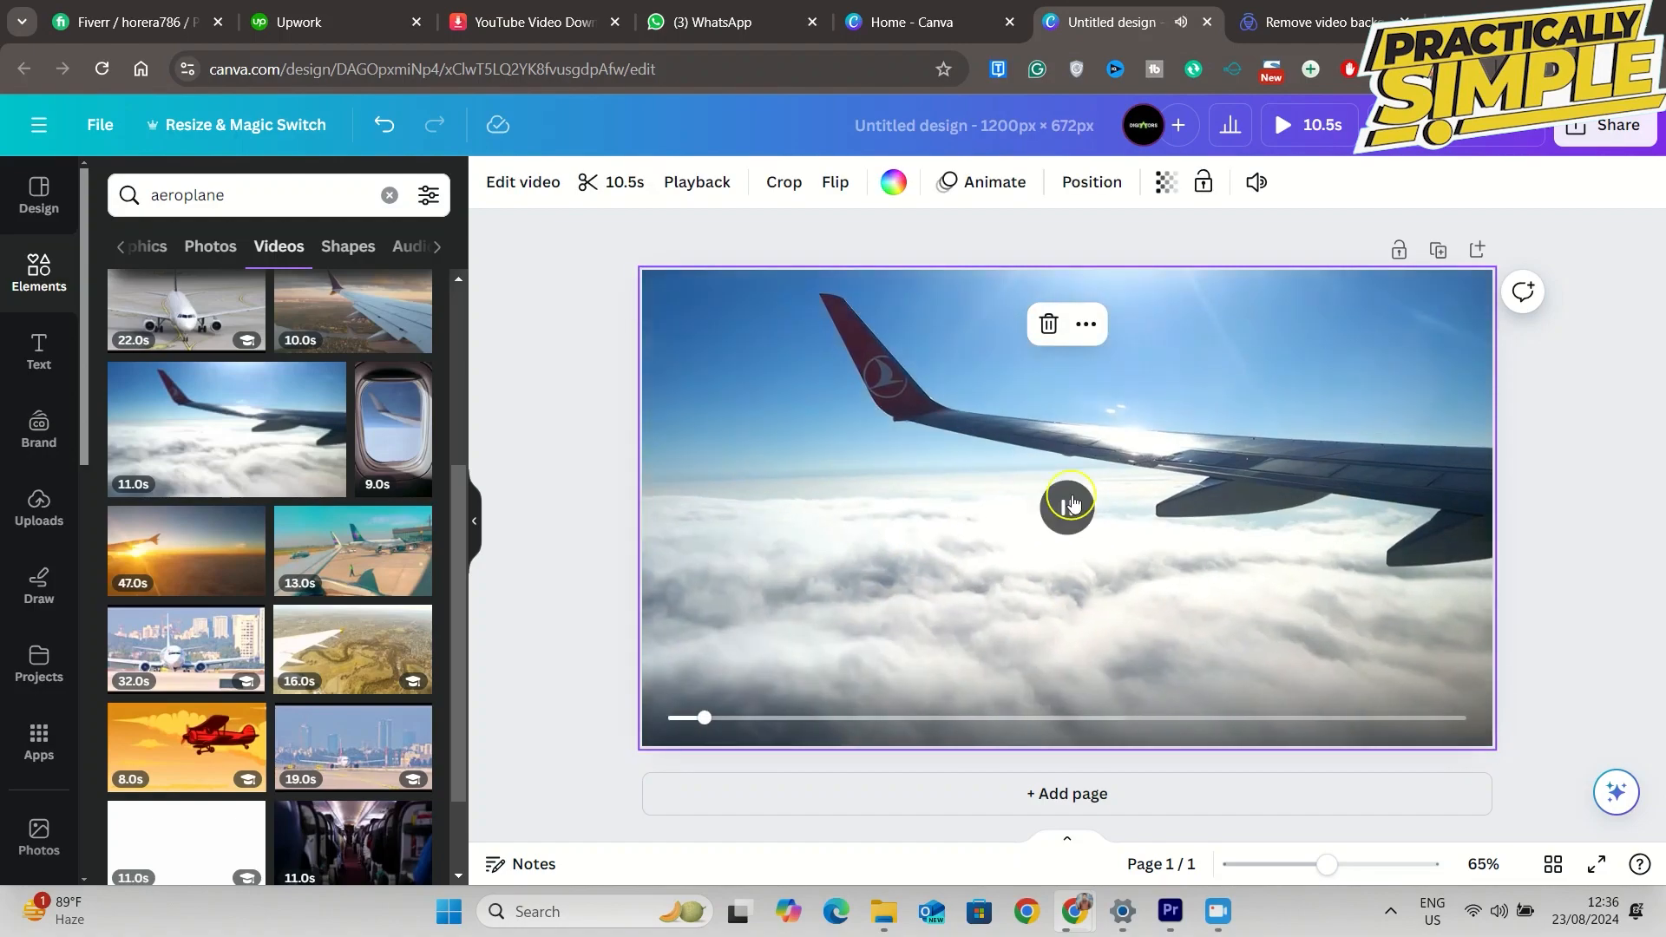
left_click(1069, 503)
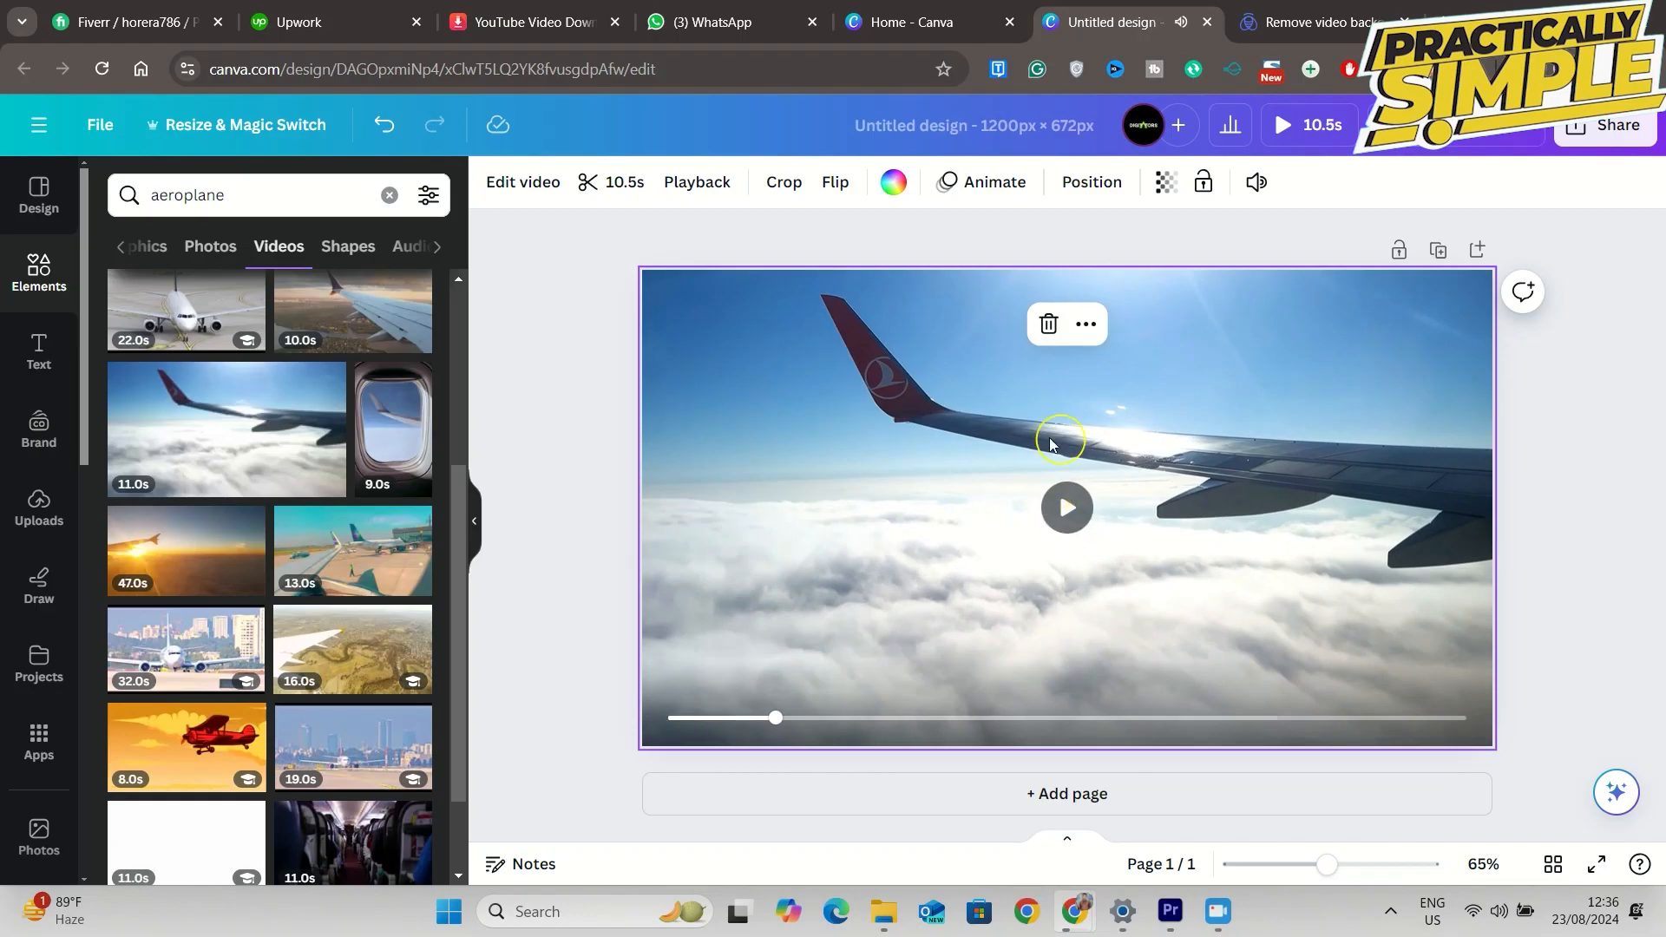
- Search the Elements library for "sfx" and limit the results to audio
left_click(24, 287)
left_click(228, 198)
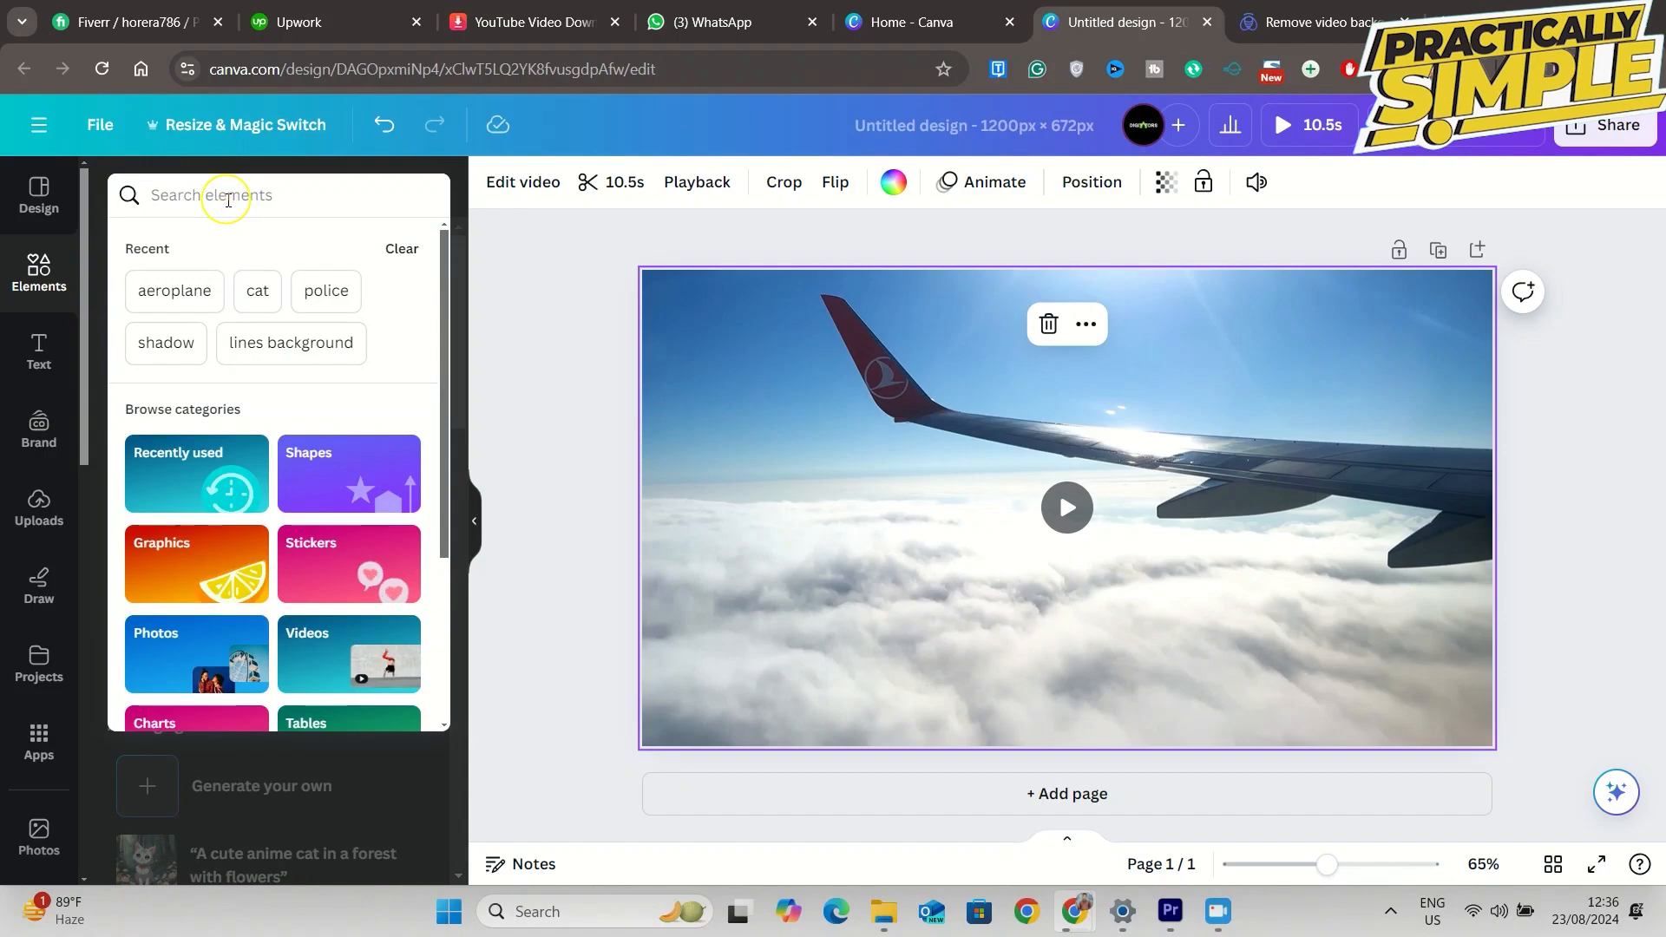
type("sfx")
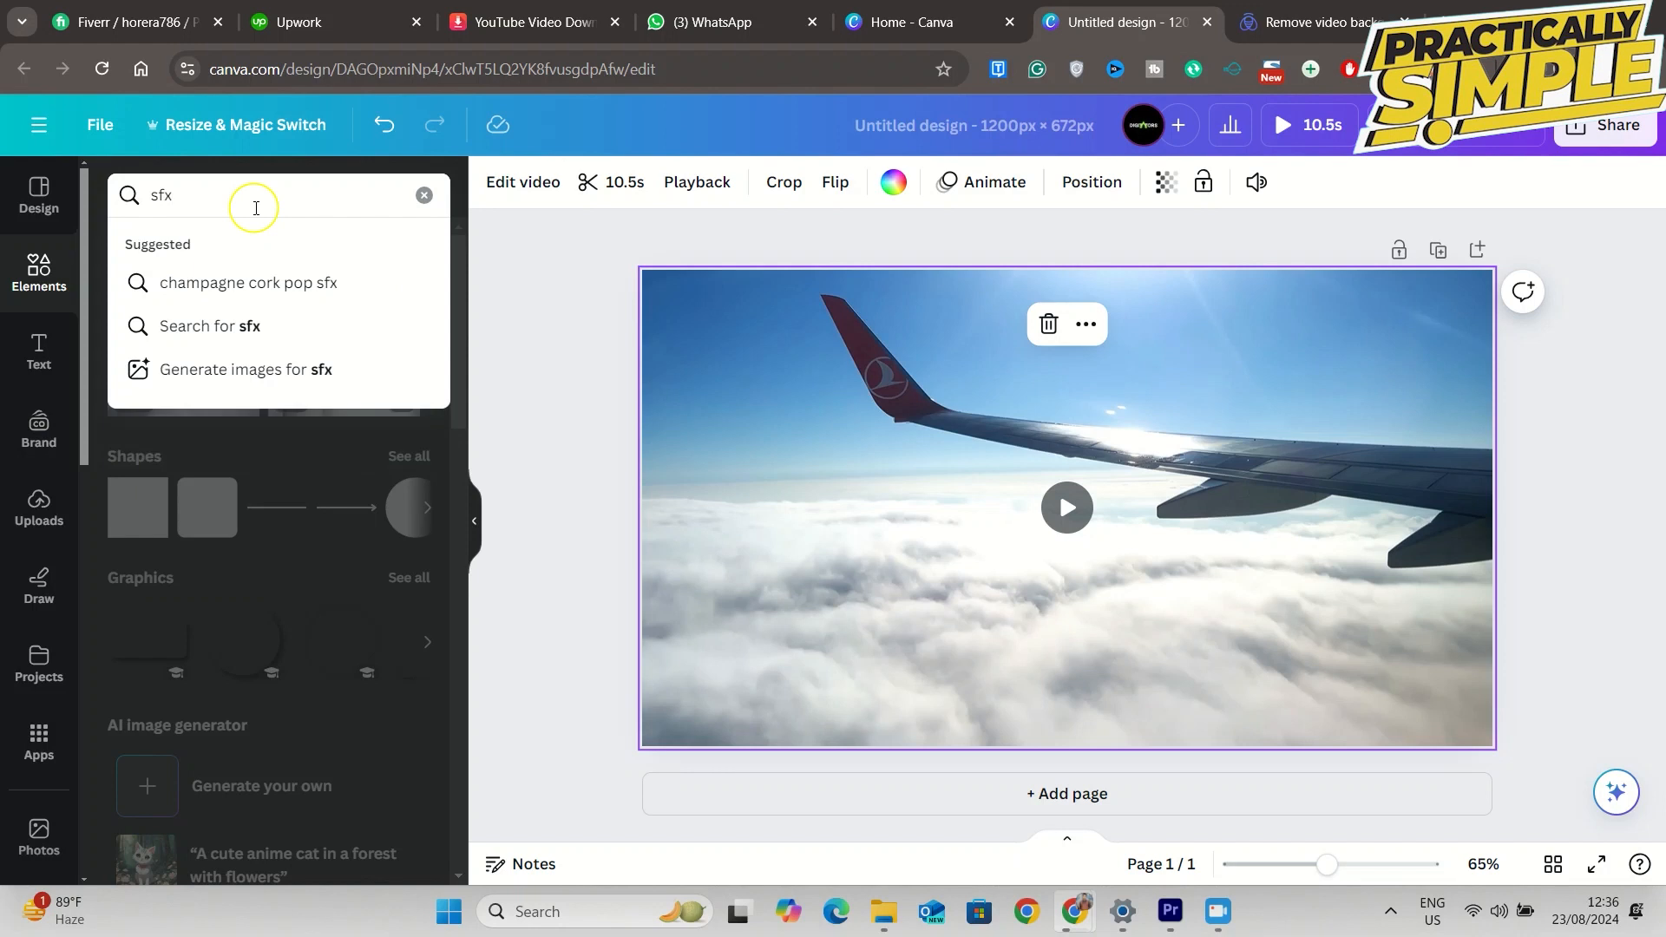
key("Return")
mouse_move(763, 607)
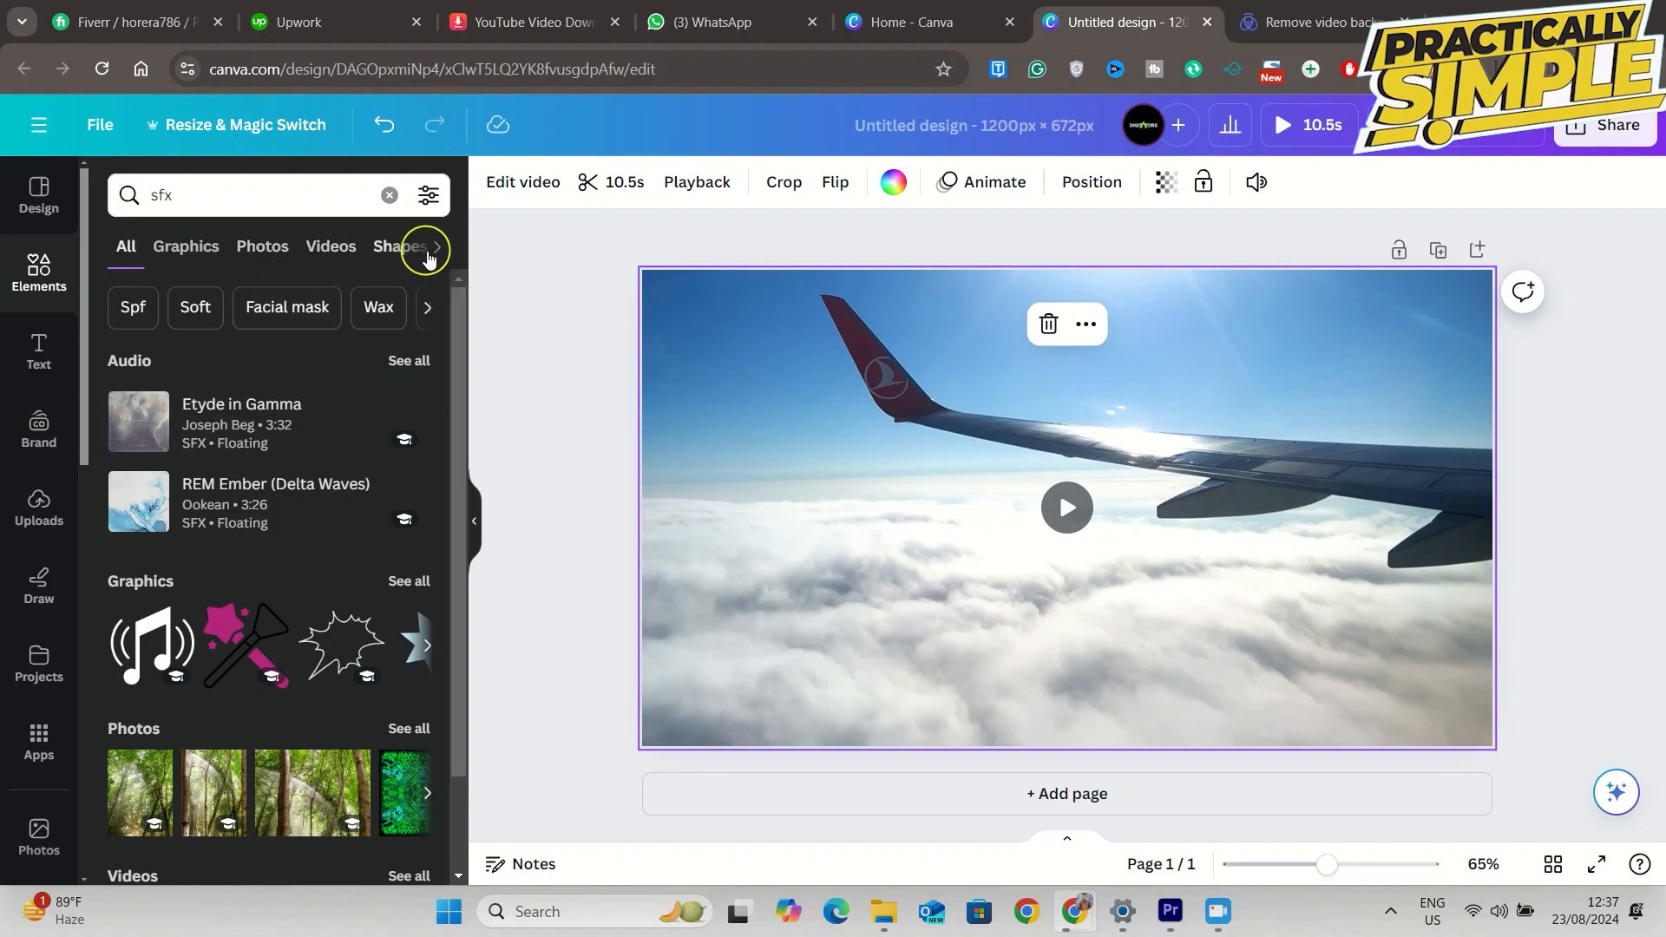
left_click(429, 251)
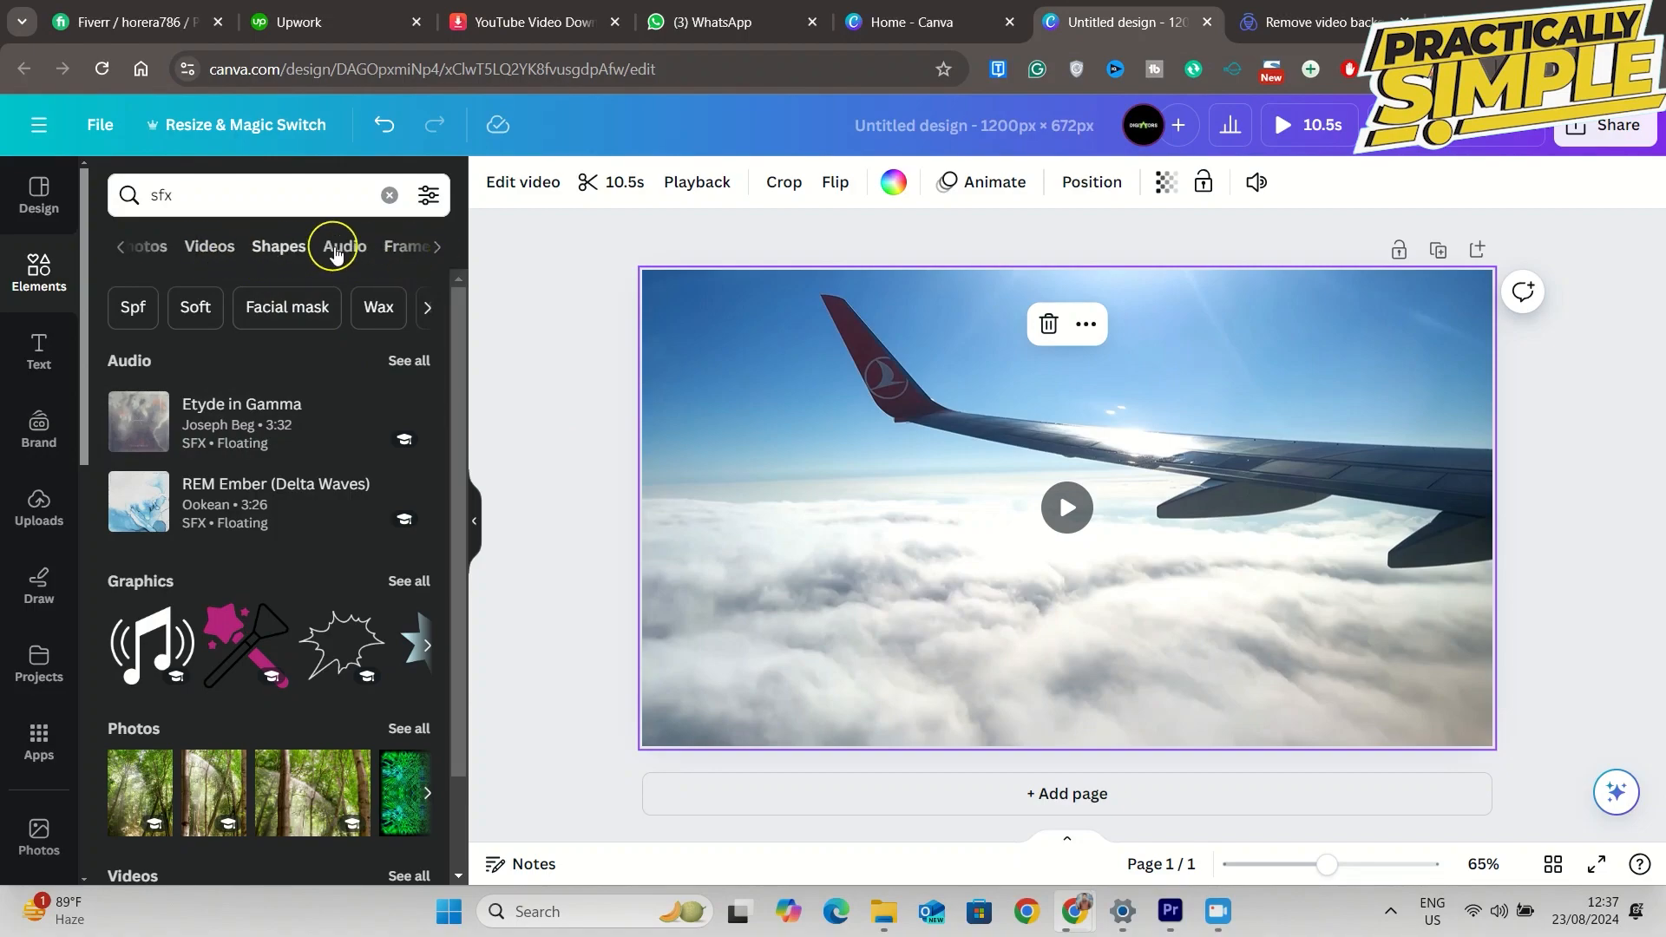
left_click(338, 248)
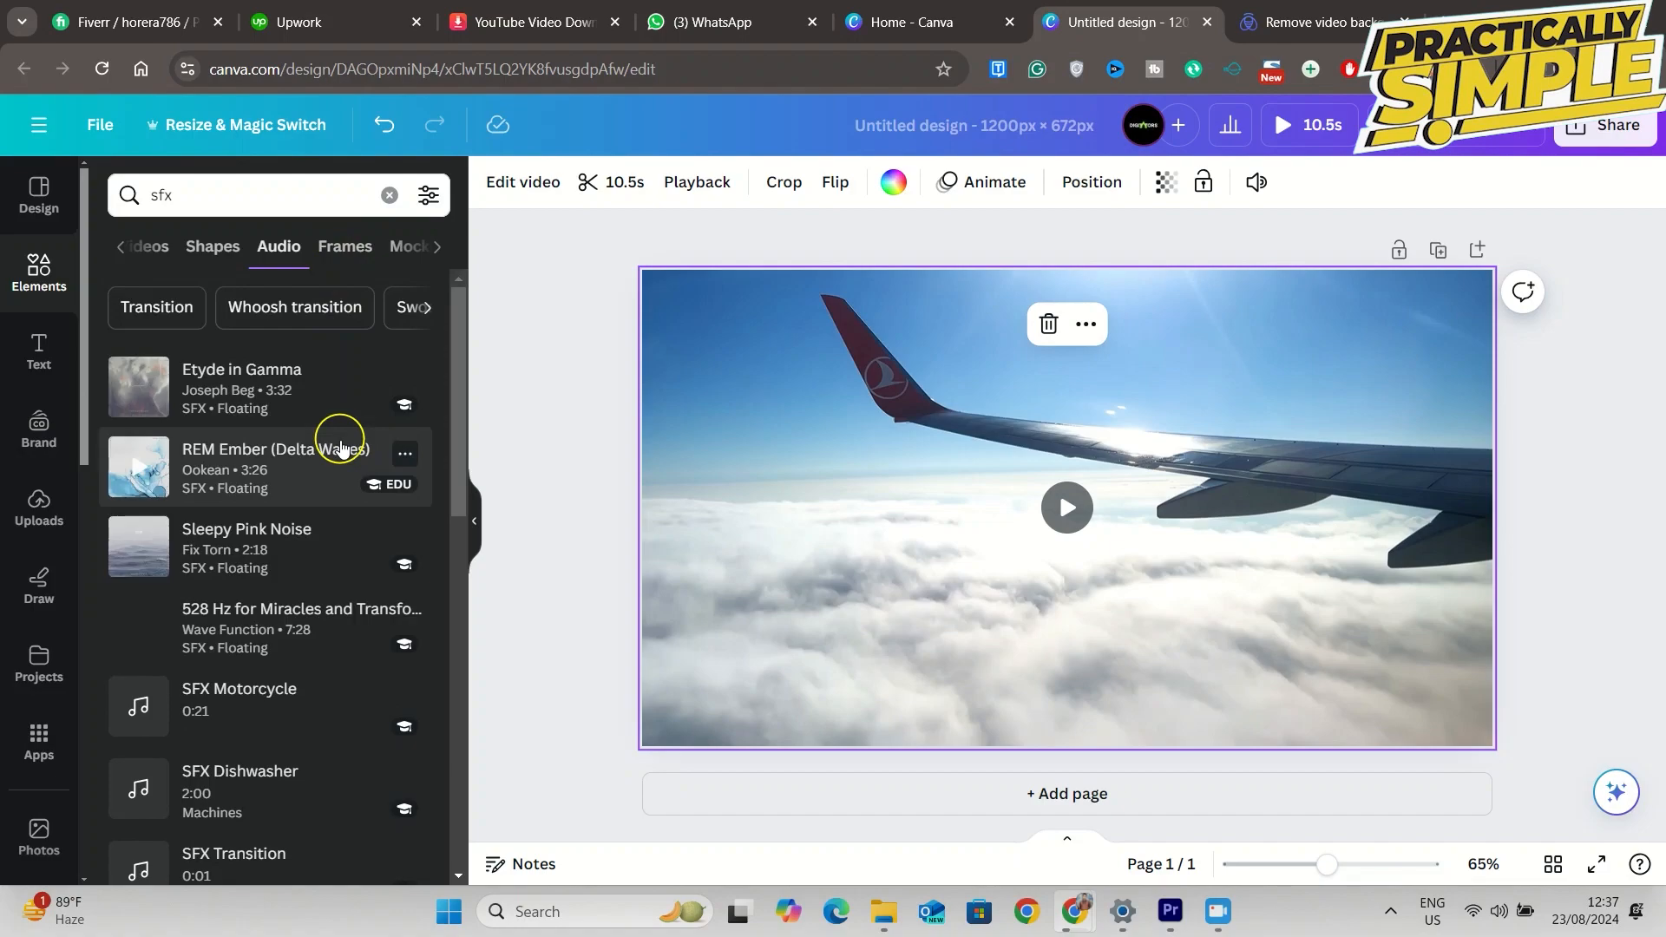
- Look through the "sfx" audio results for available sound effects
scroll(282, 438, "down", 5)
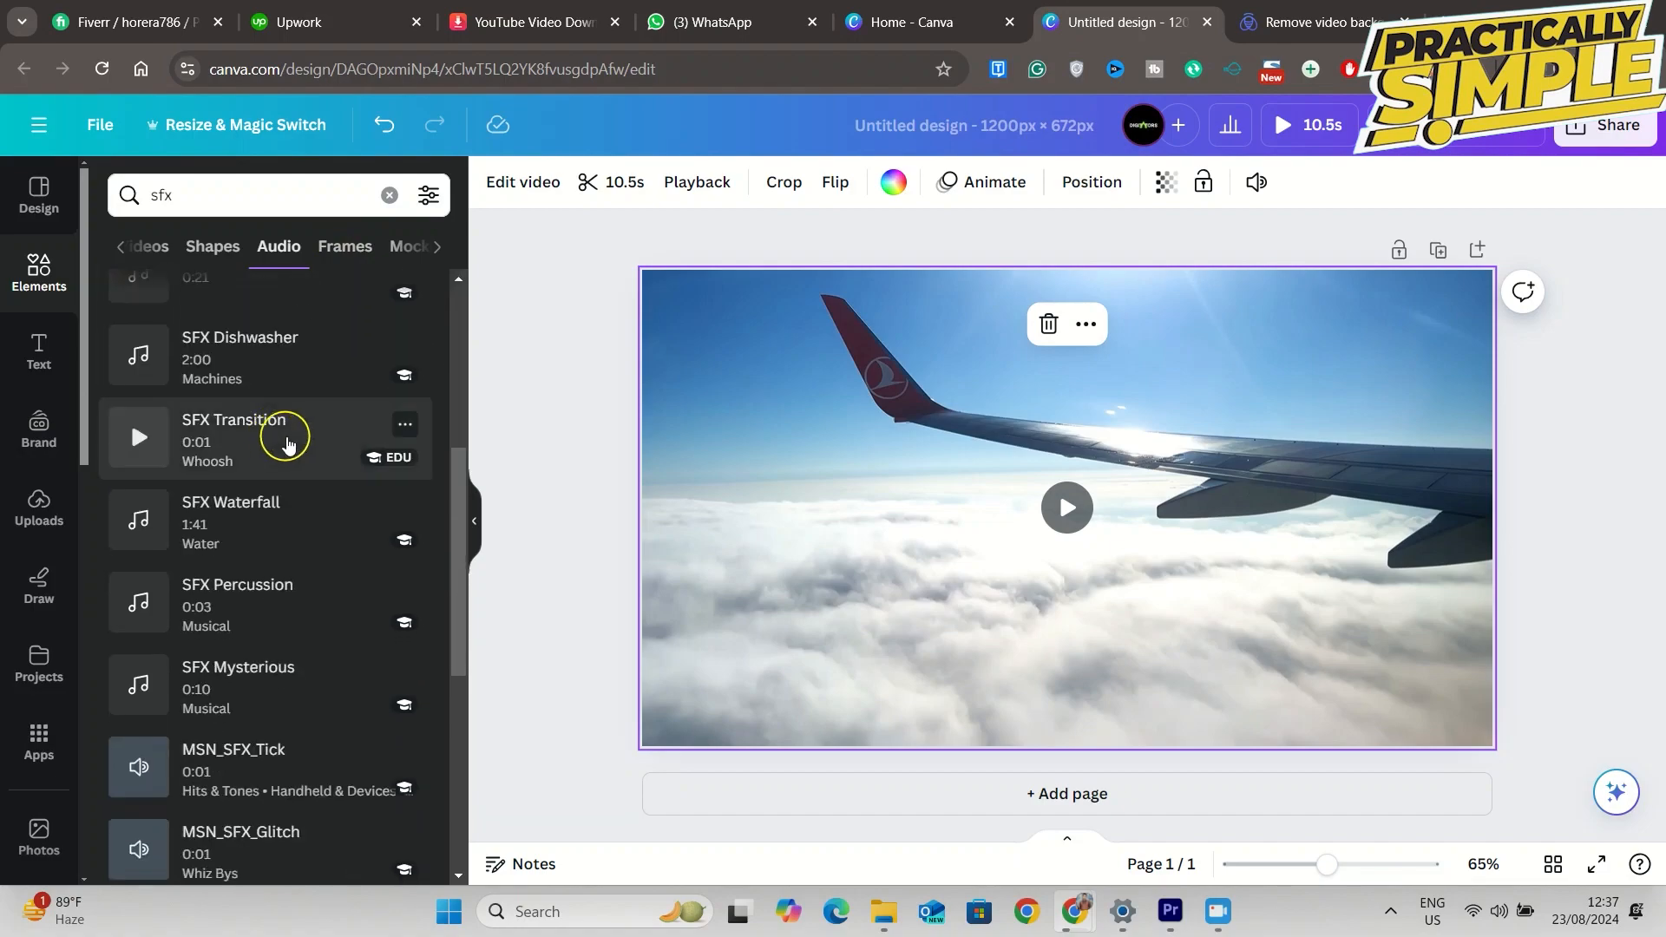
scroll(288, 443, "down", 9)
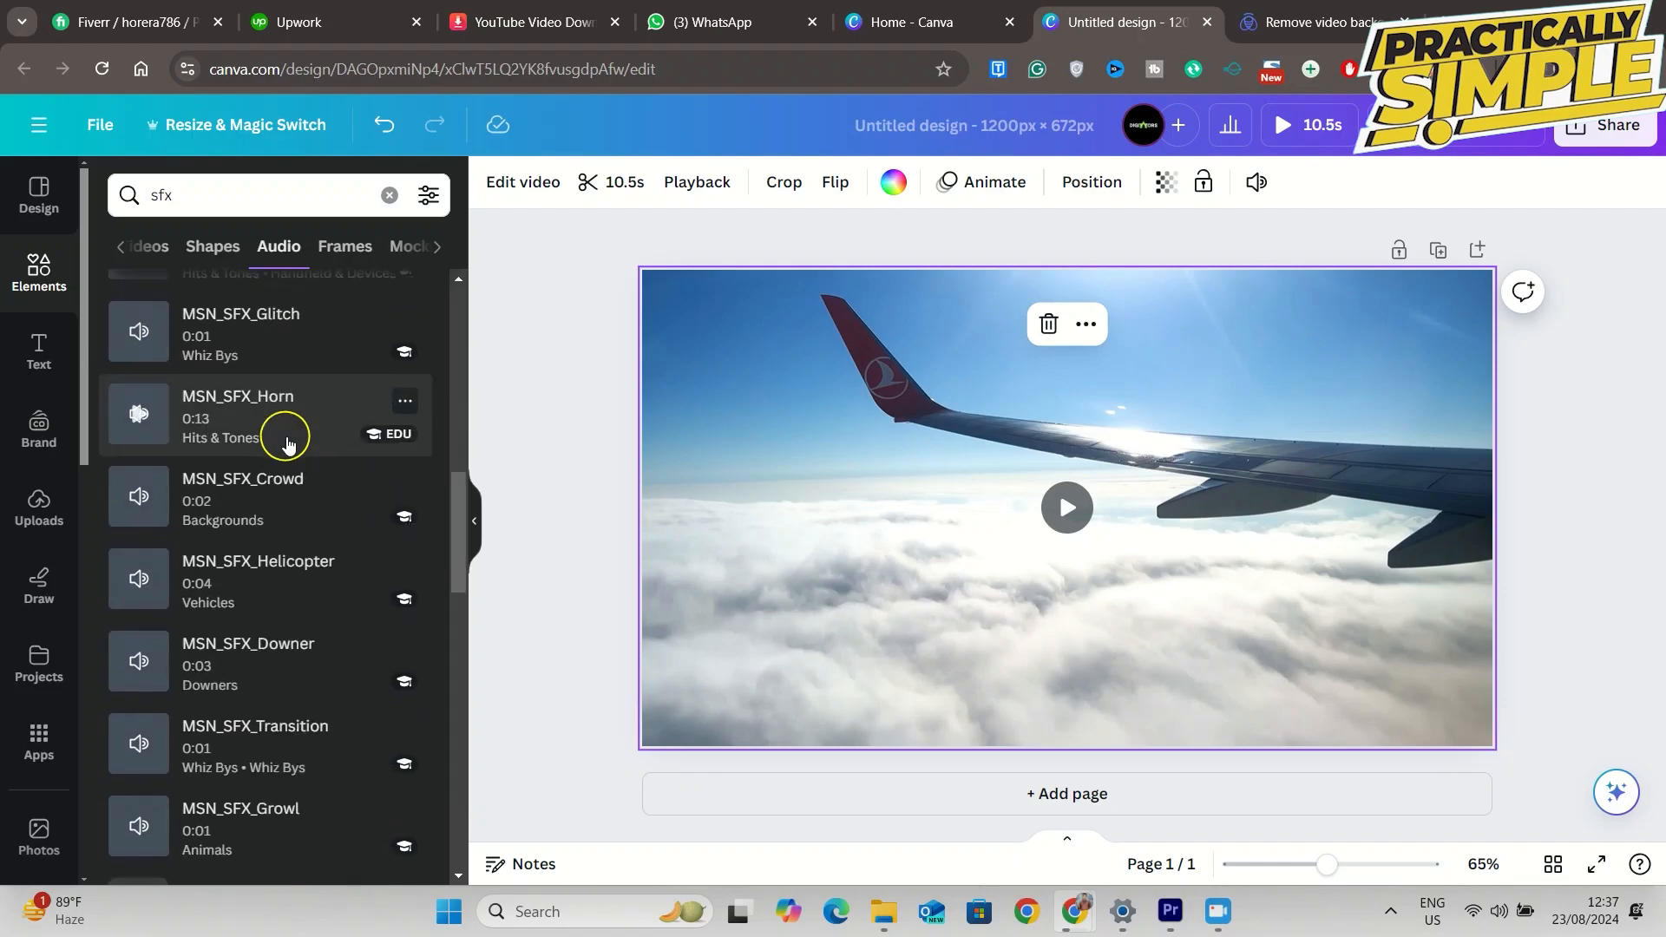
scroll(289, 442, "down", 6)
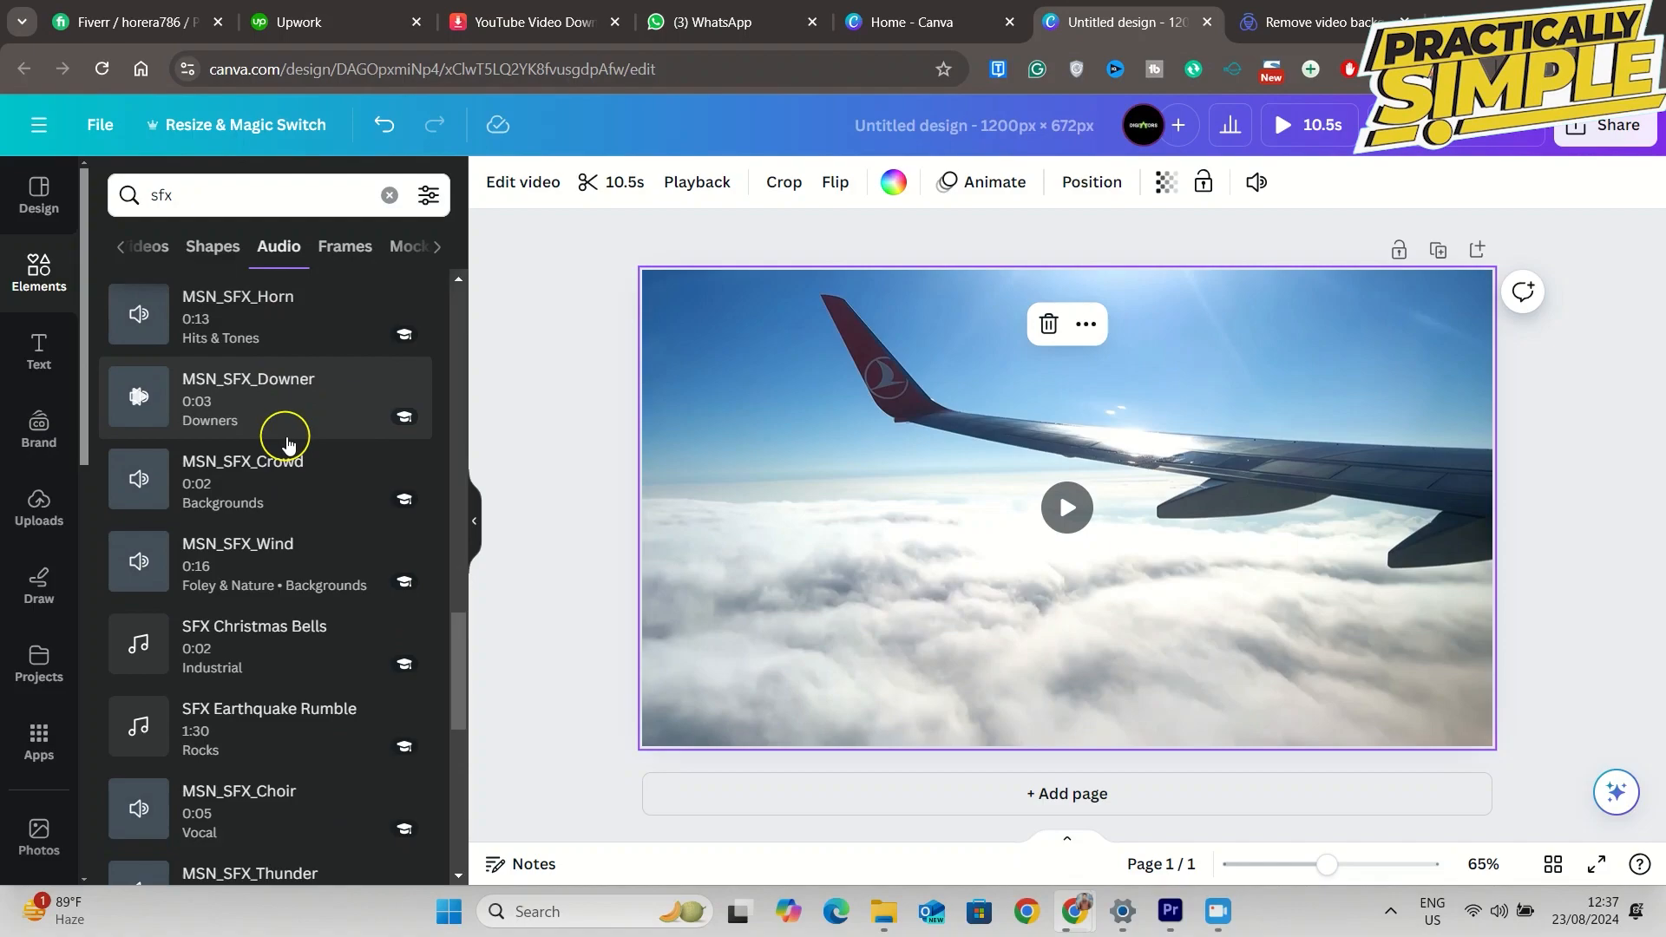
scroll(364, 510, "up", 20)
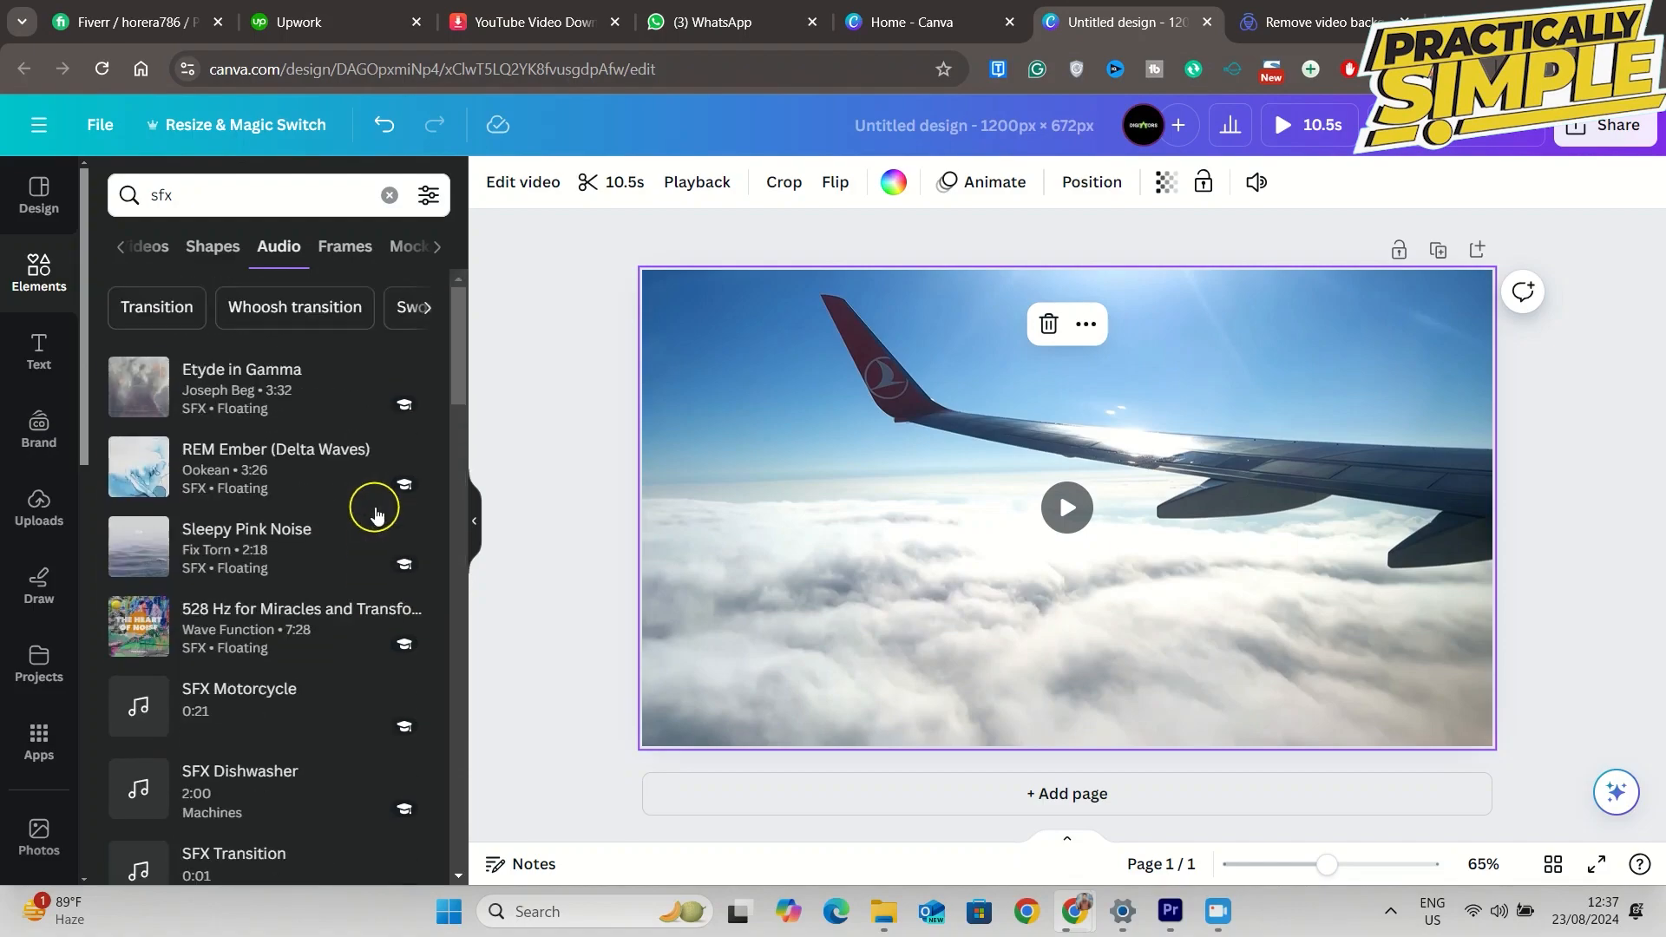
scroll(375, 511, "down", 15)
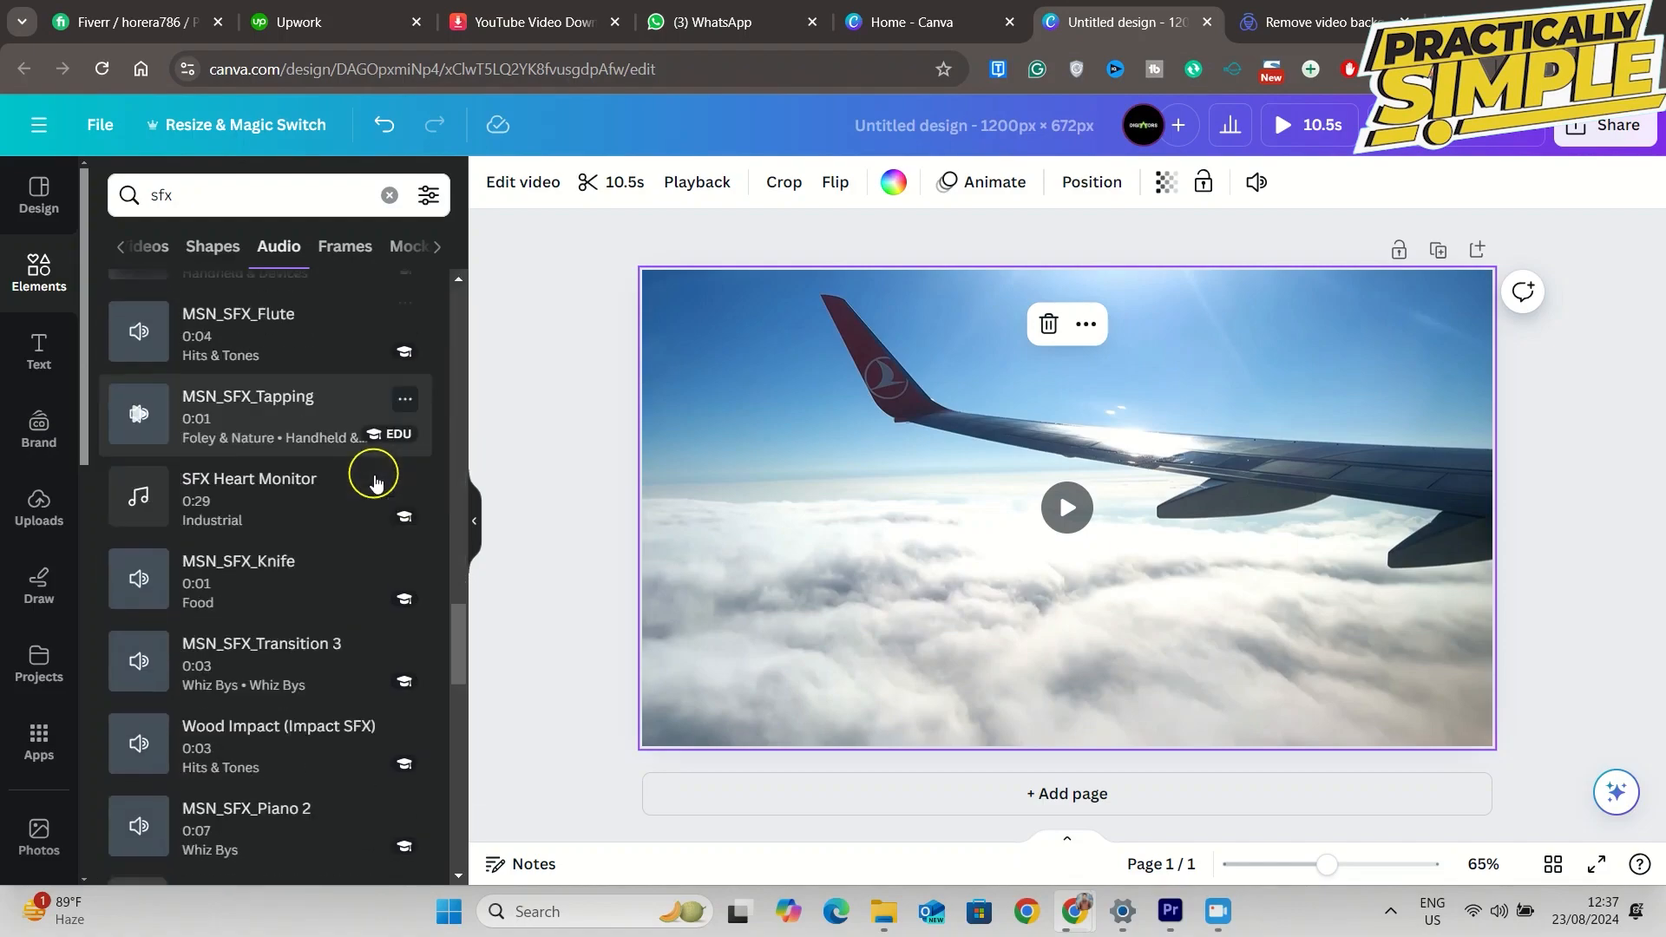
scroll(375, 484, "down", 5)
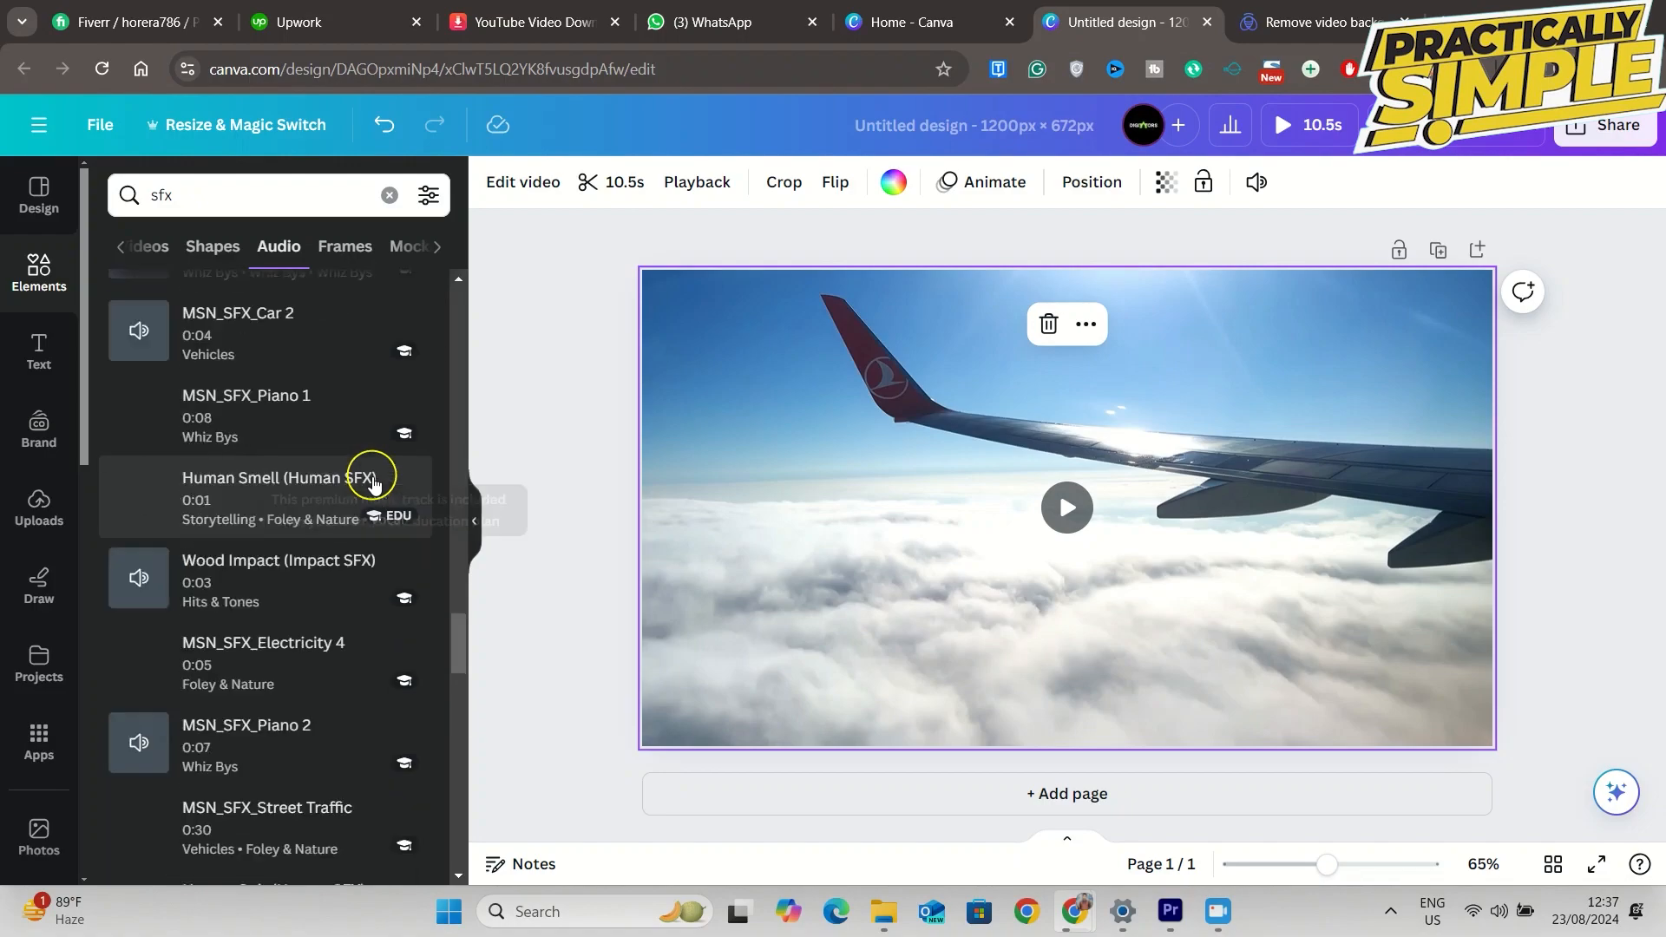
scroll(373, 484, "up", 20)
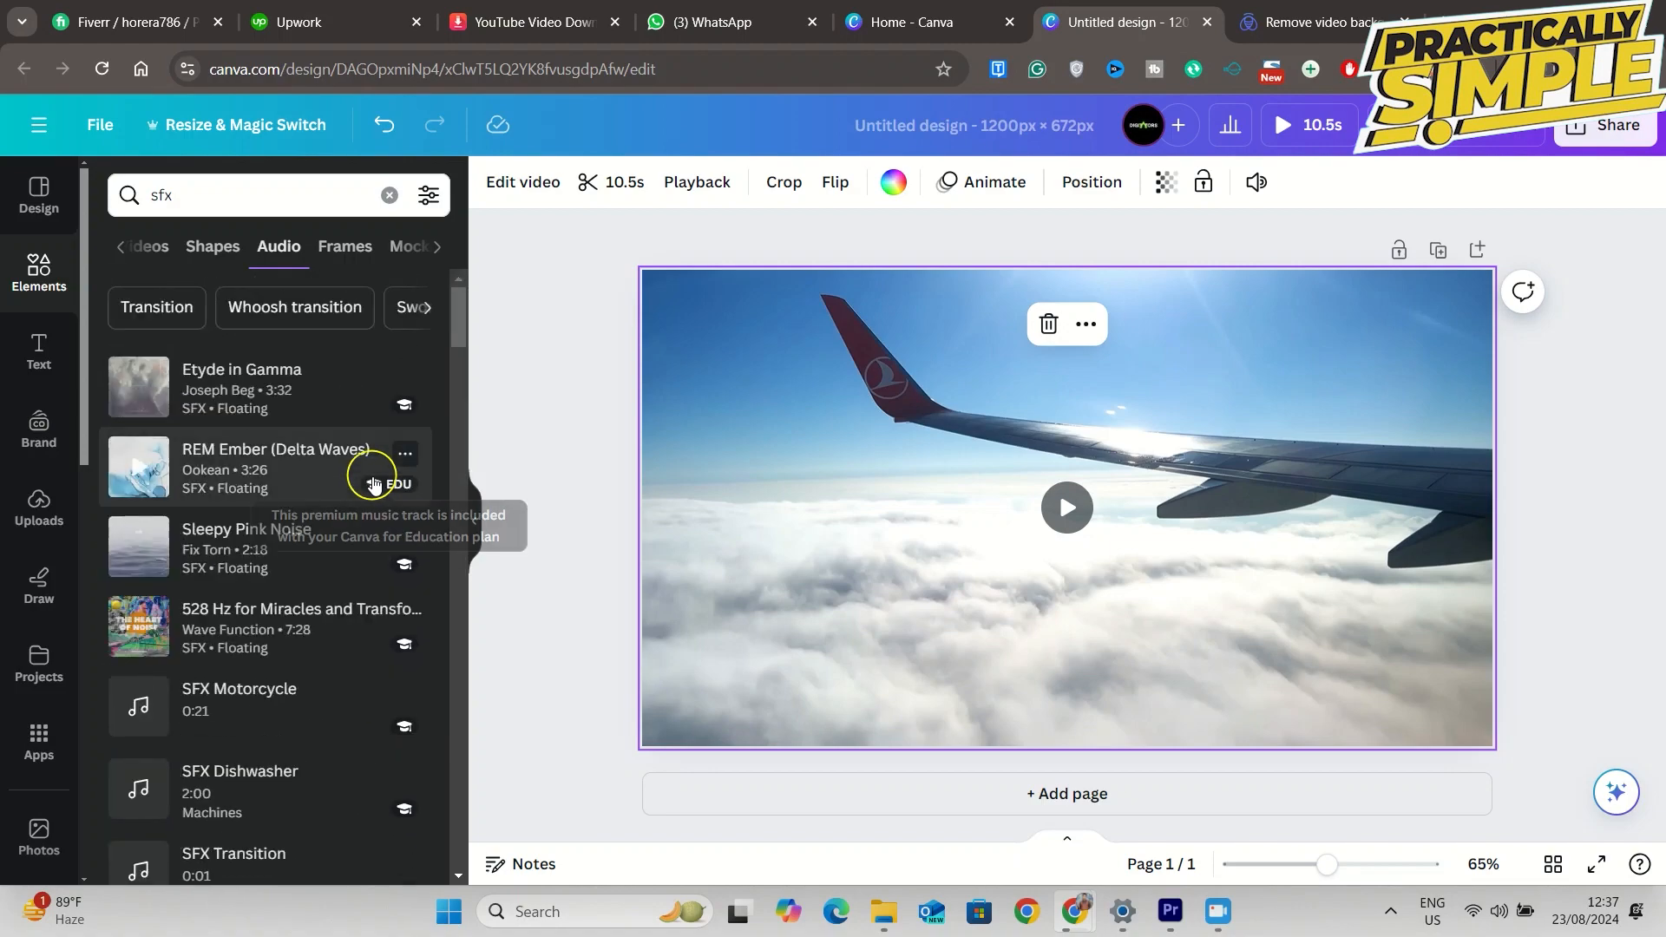
scroll(178, 657, "down", 2)
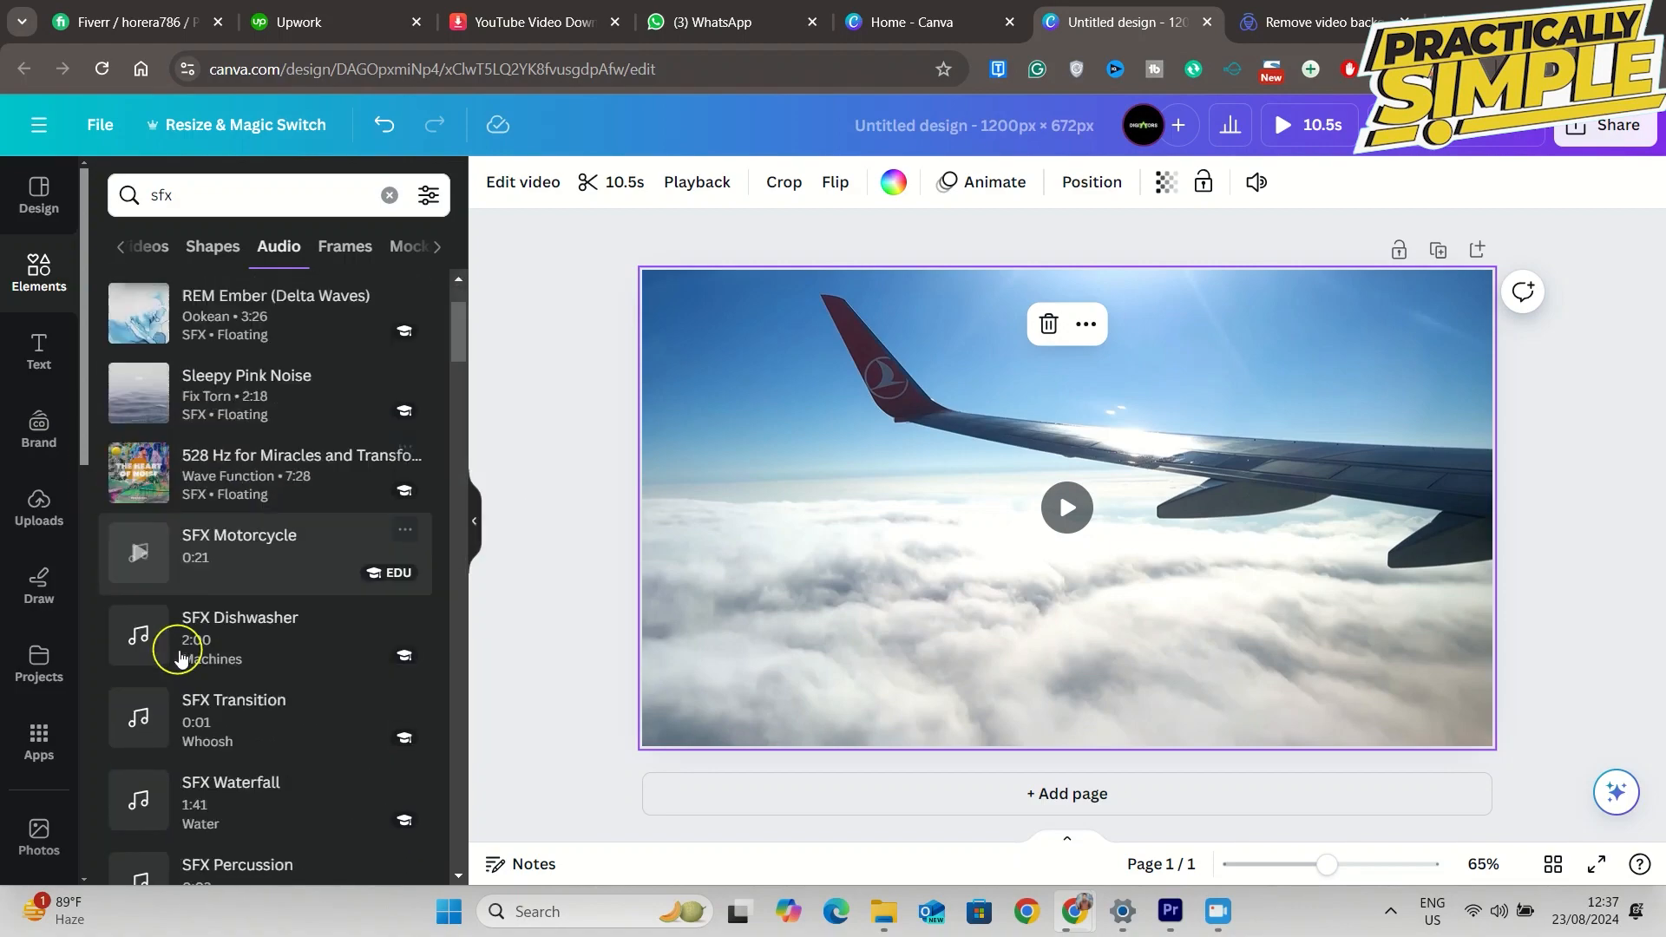
scroll(178, 656, "down", 1)
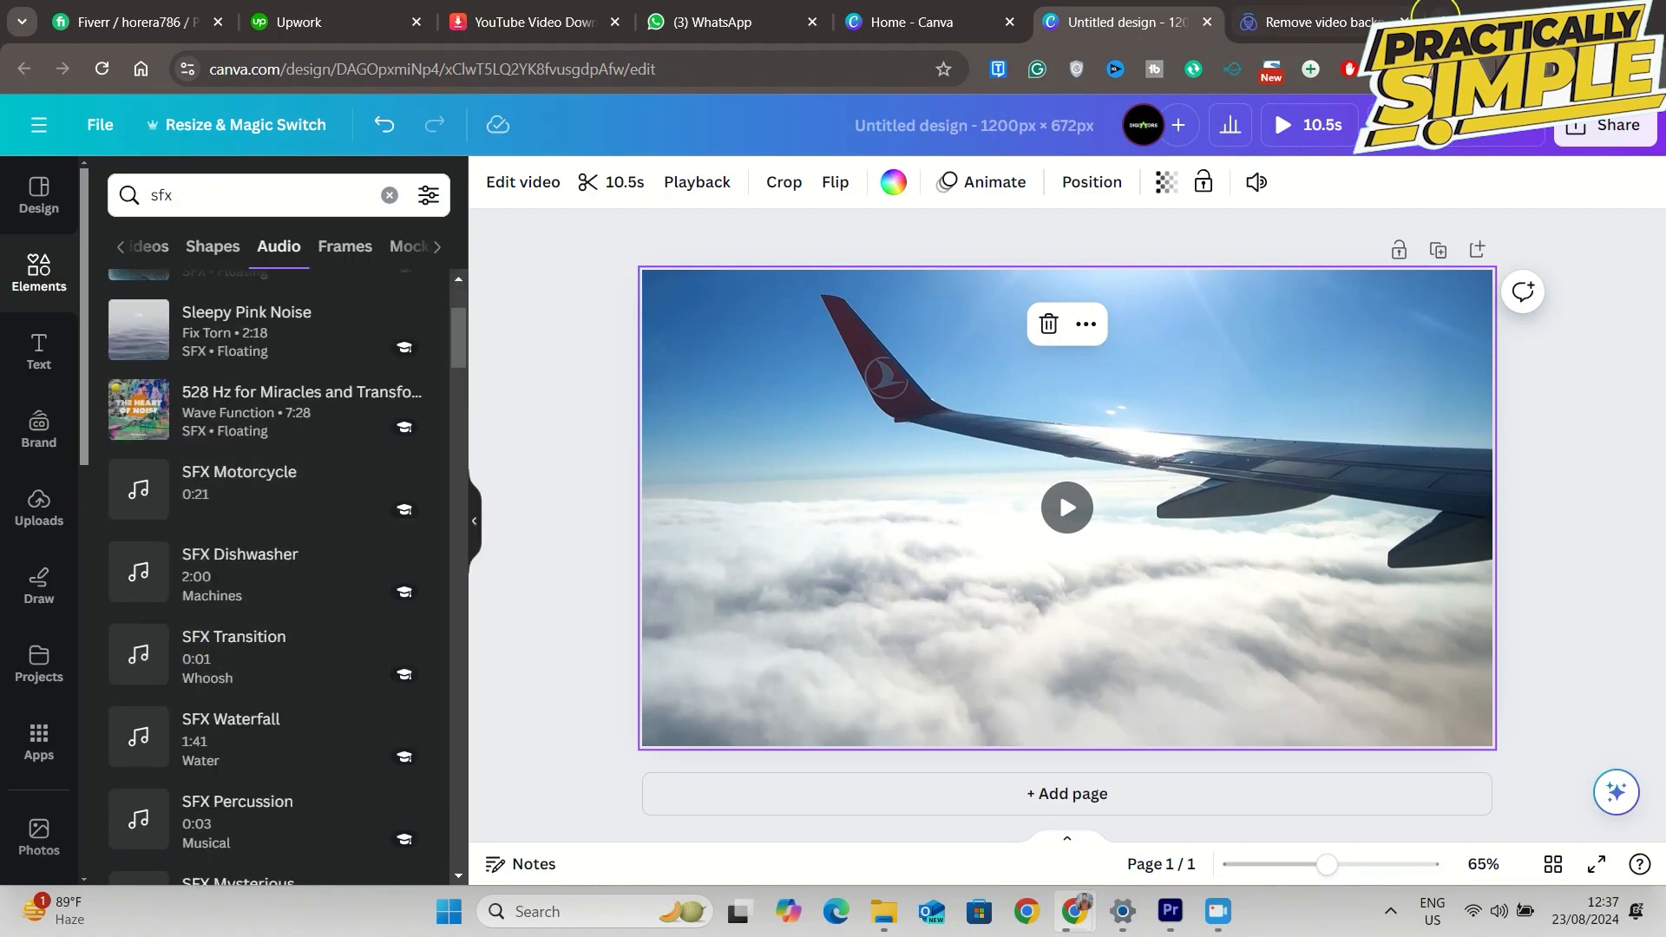
- Open a new browser tab and search Google for "pixabay"
left_click(1440, 16)
left_click(725, 446)
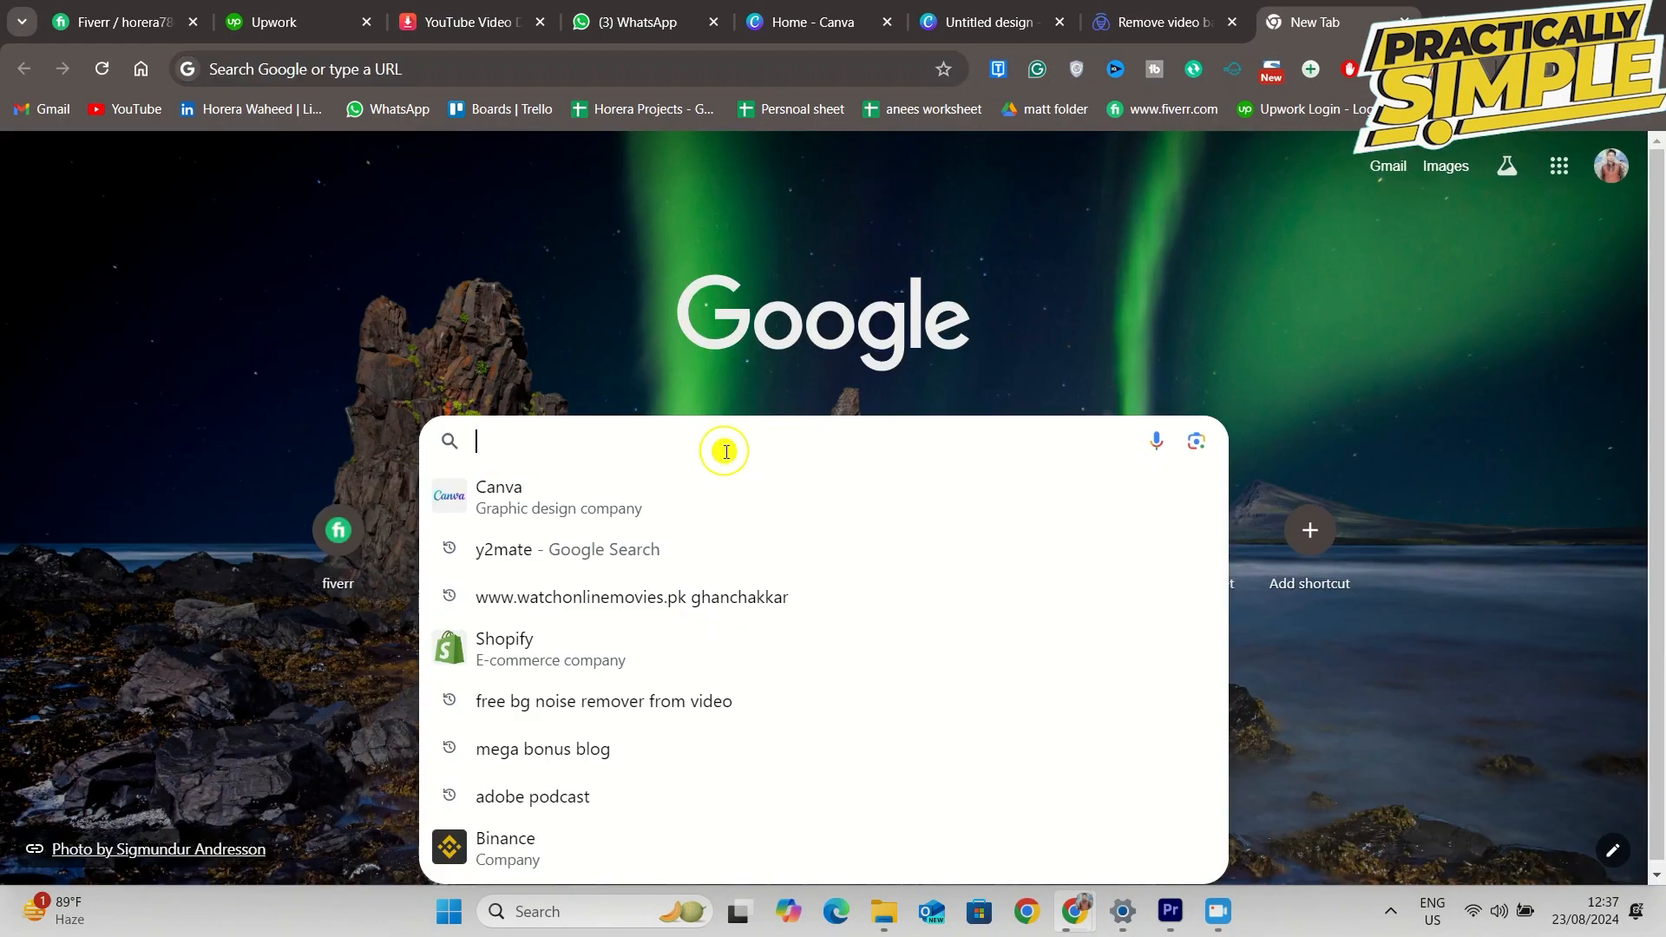
type("pixabay")
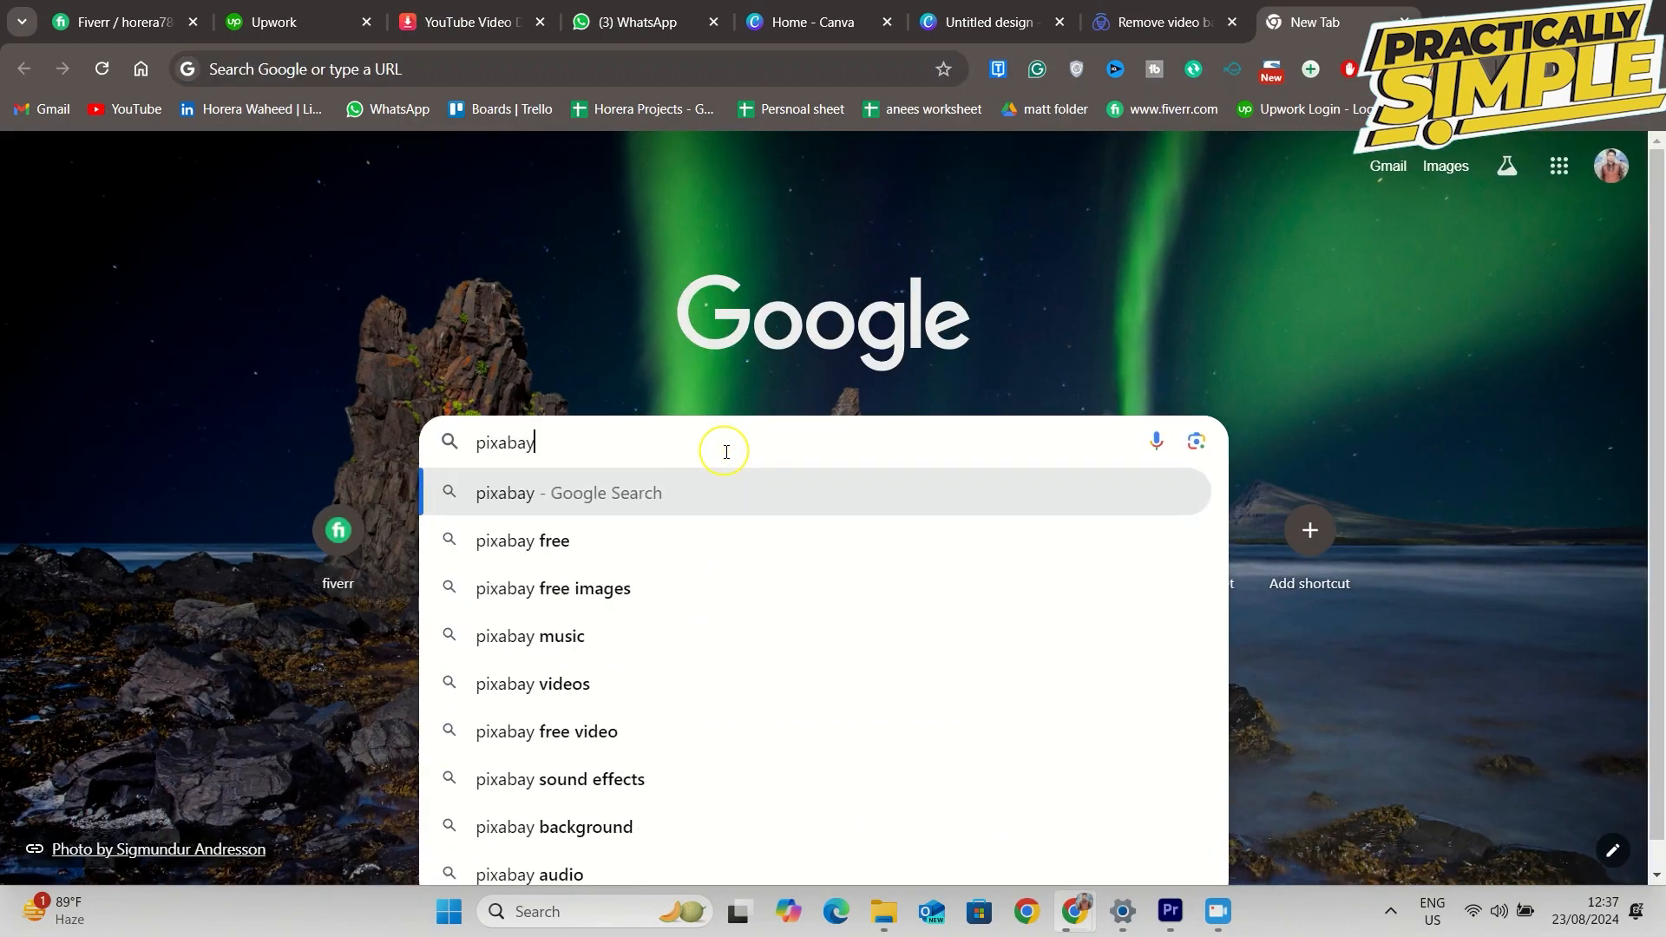
key("Return")
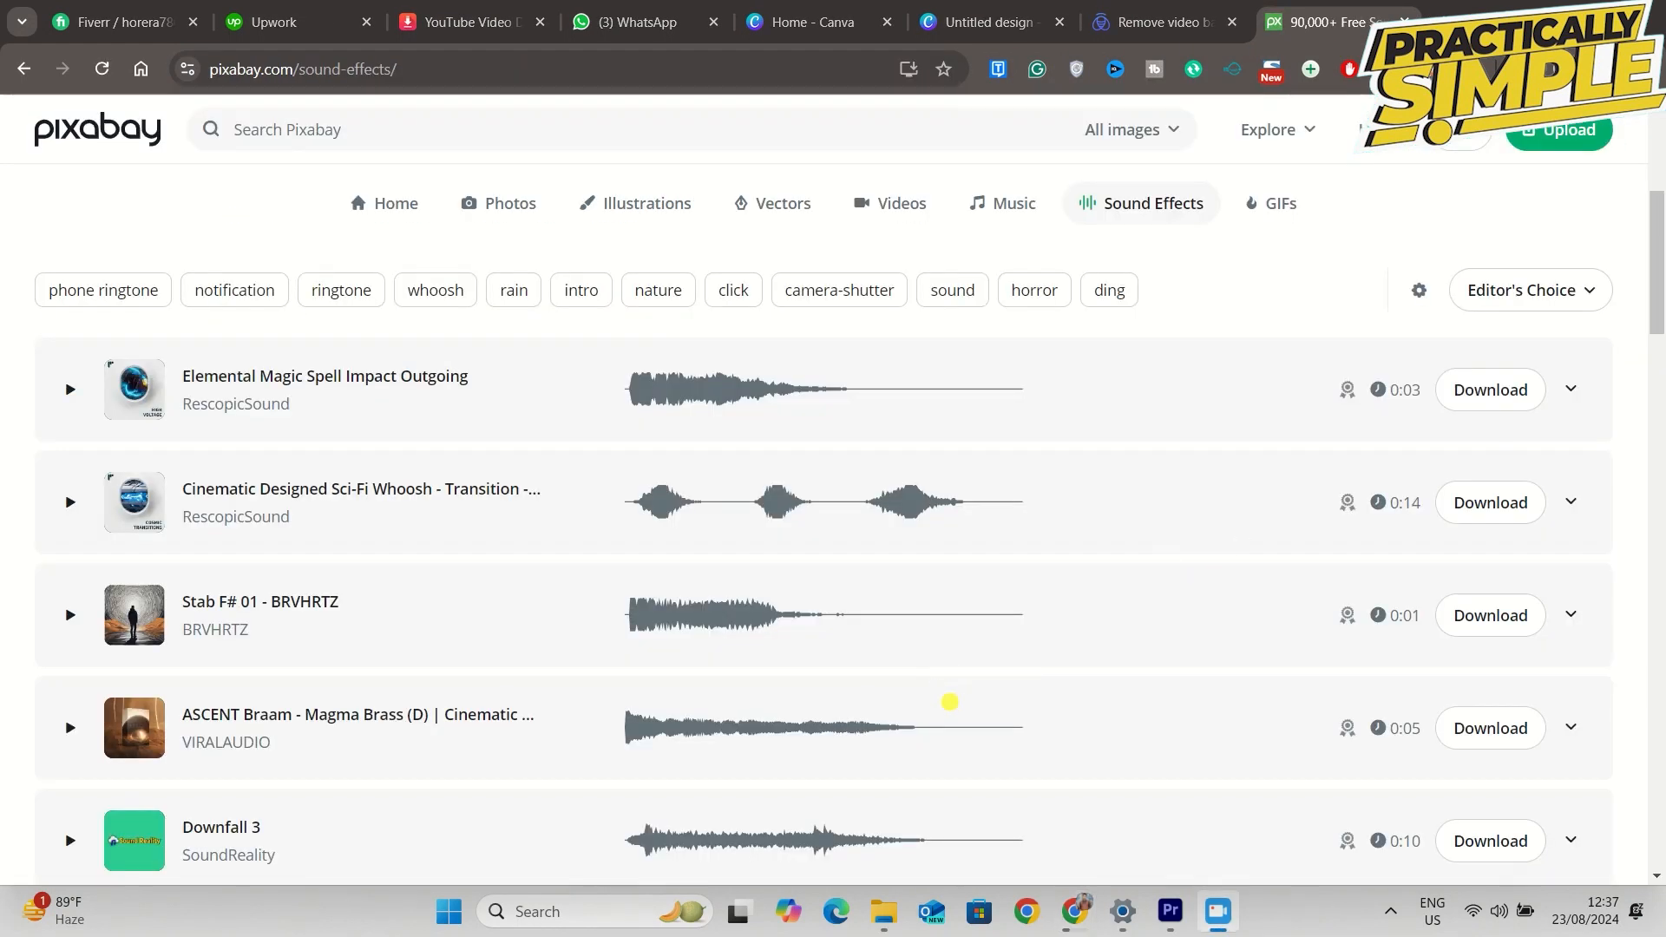
- Search Pixabay's sound effects for "aeroplane" after sampling the Cinematic Designed Sci-Fi Whoosh effect
left_click(939, 507)
scroll(926, 529, "down", 1)
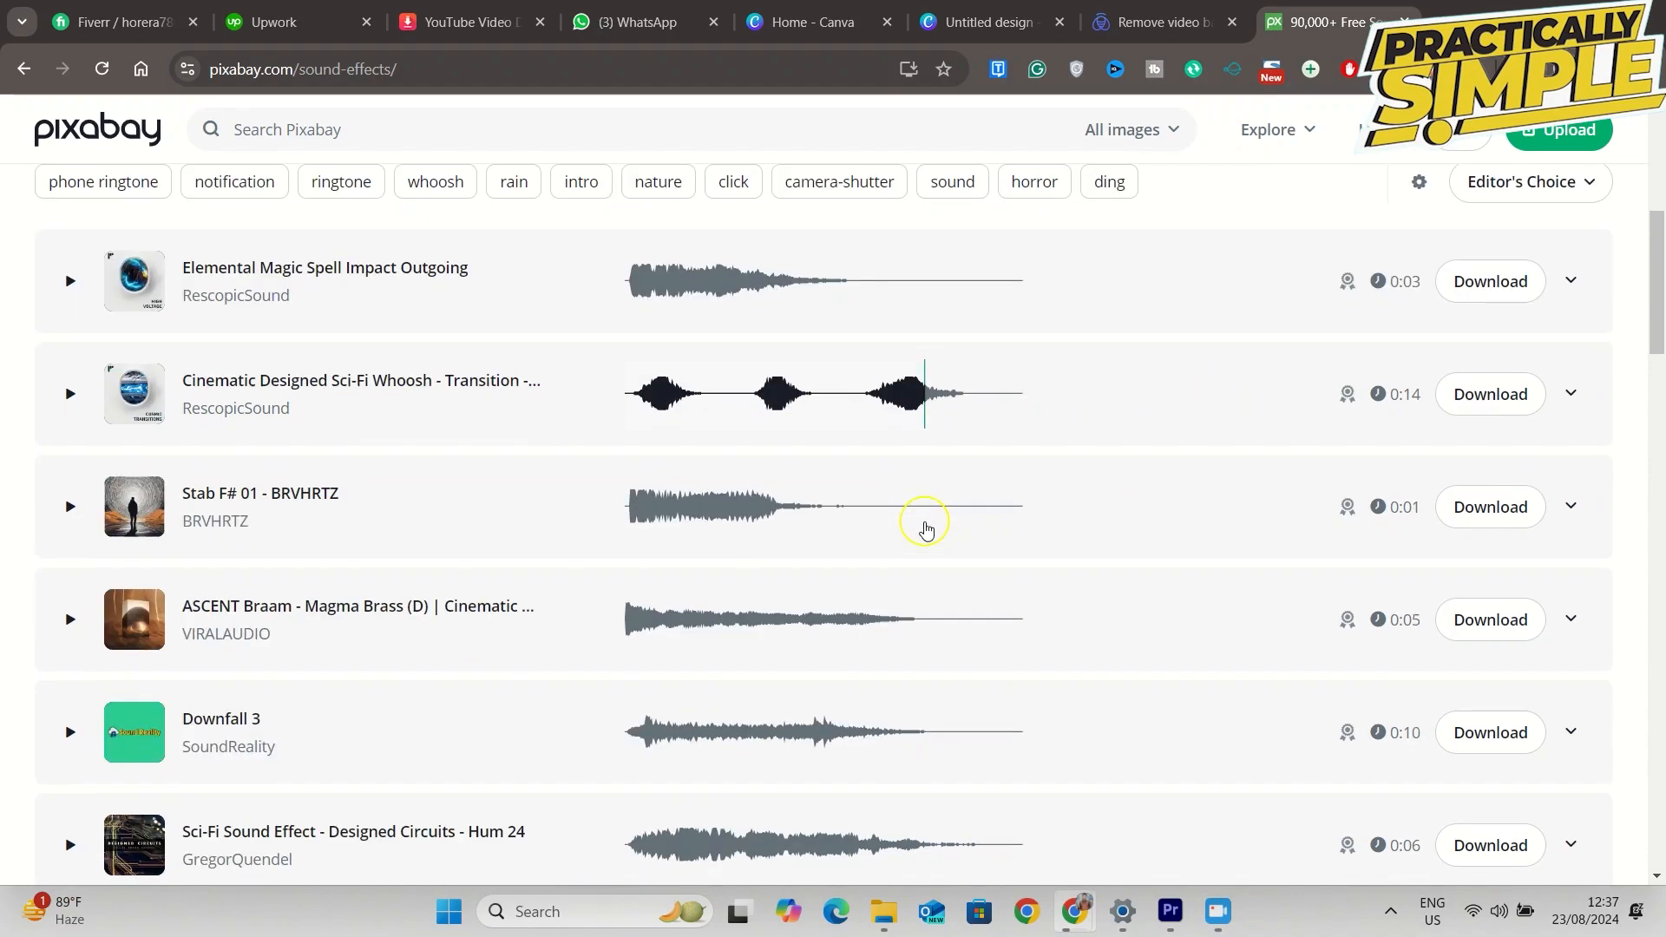
scroll(924, 527, "up", 3)
scroll(900, 524, "down", 1)
scroll(901, 526, "up", 1)
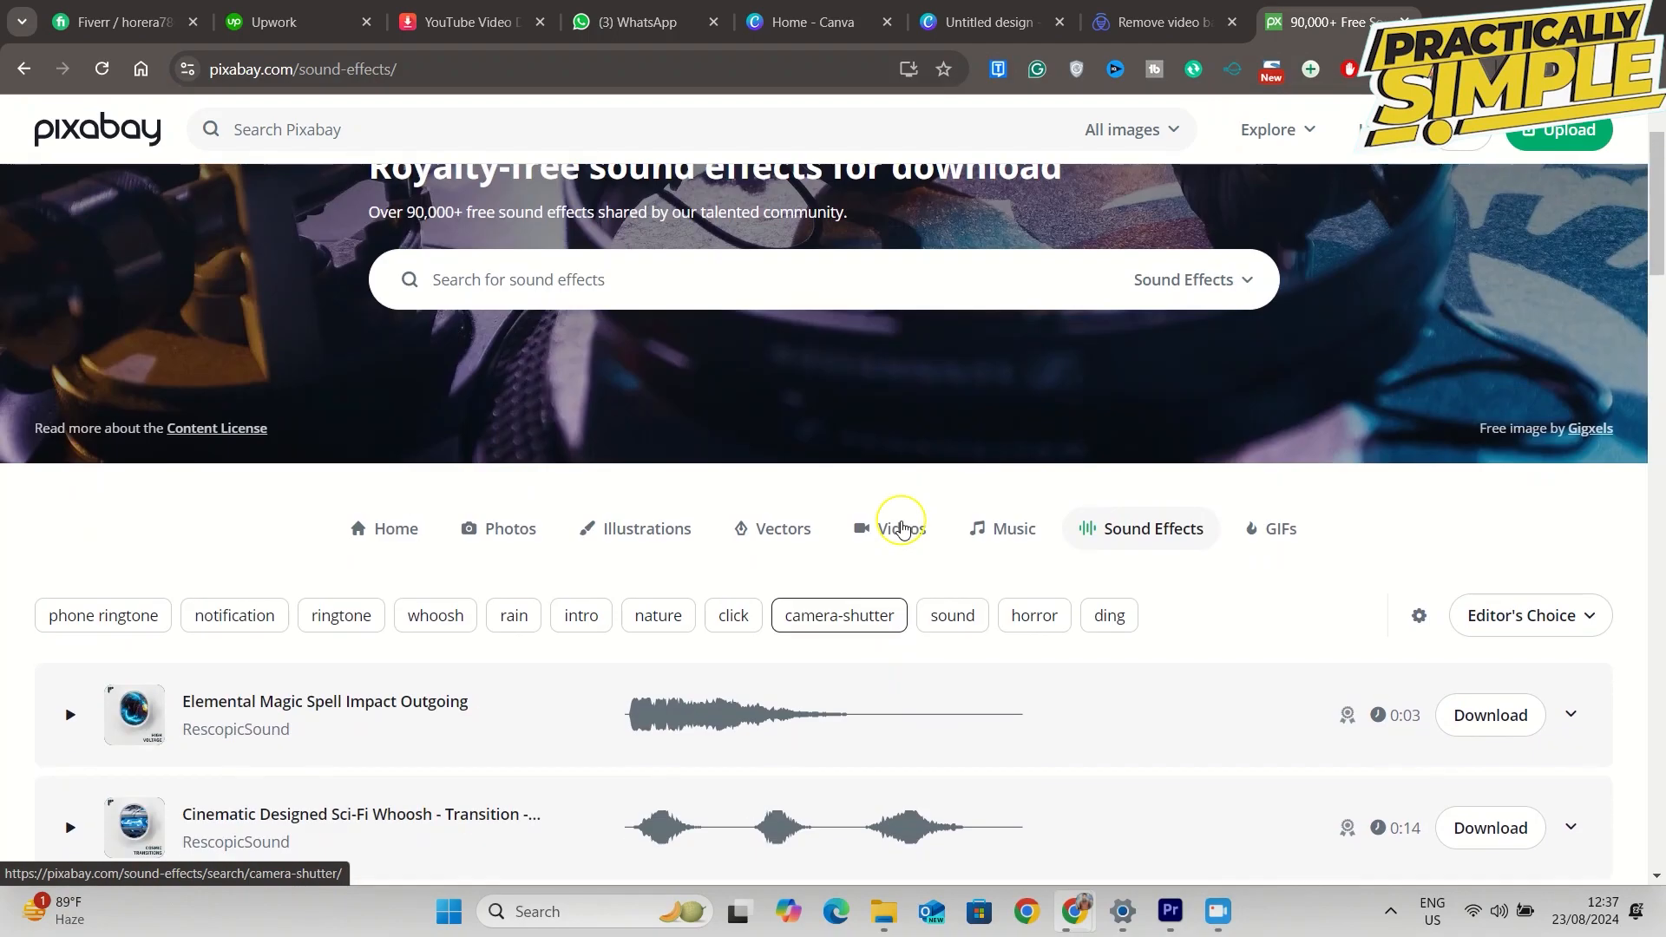
left_click(584, 285)
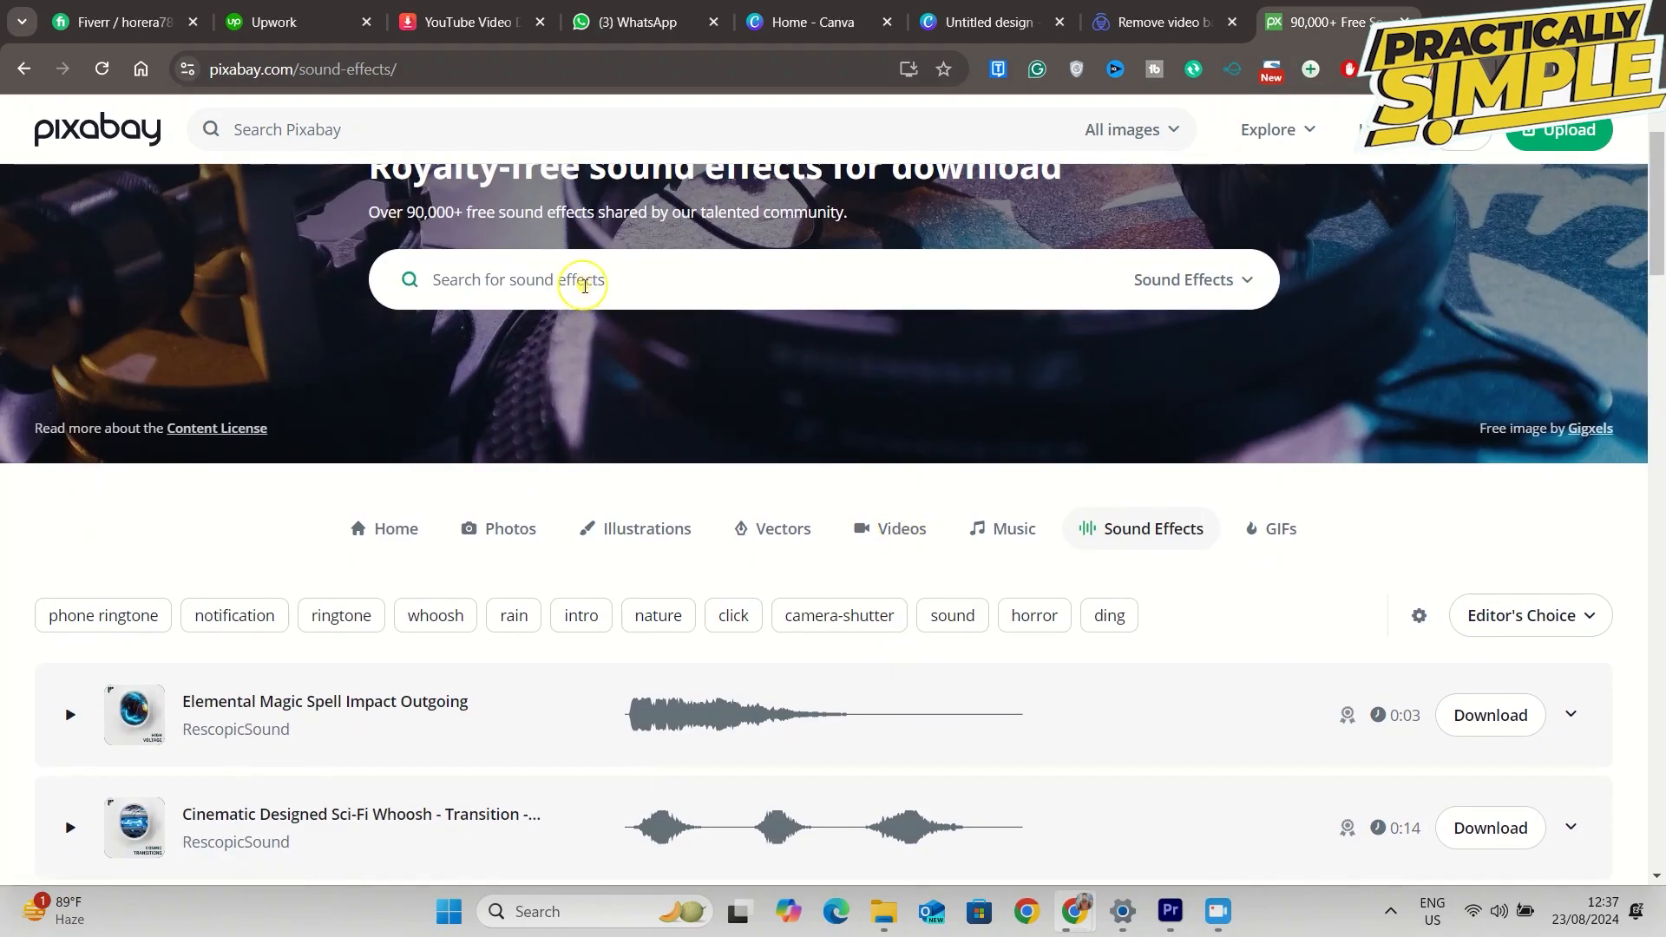
type("aeroplane")
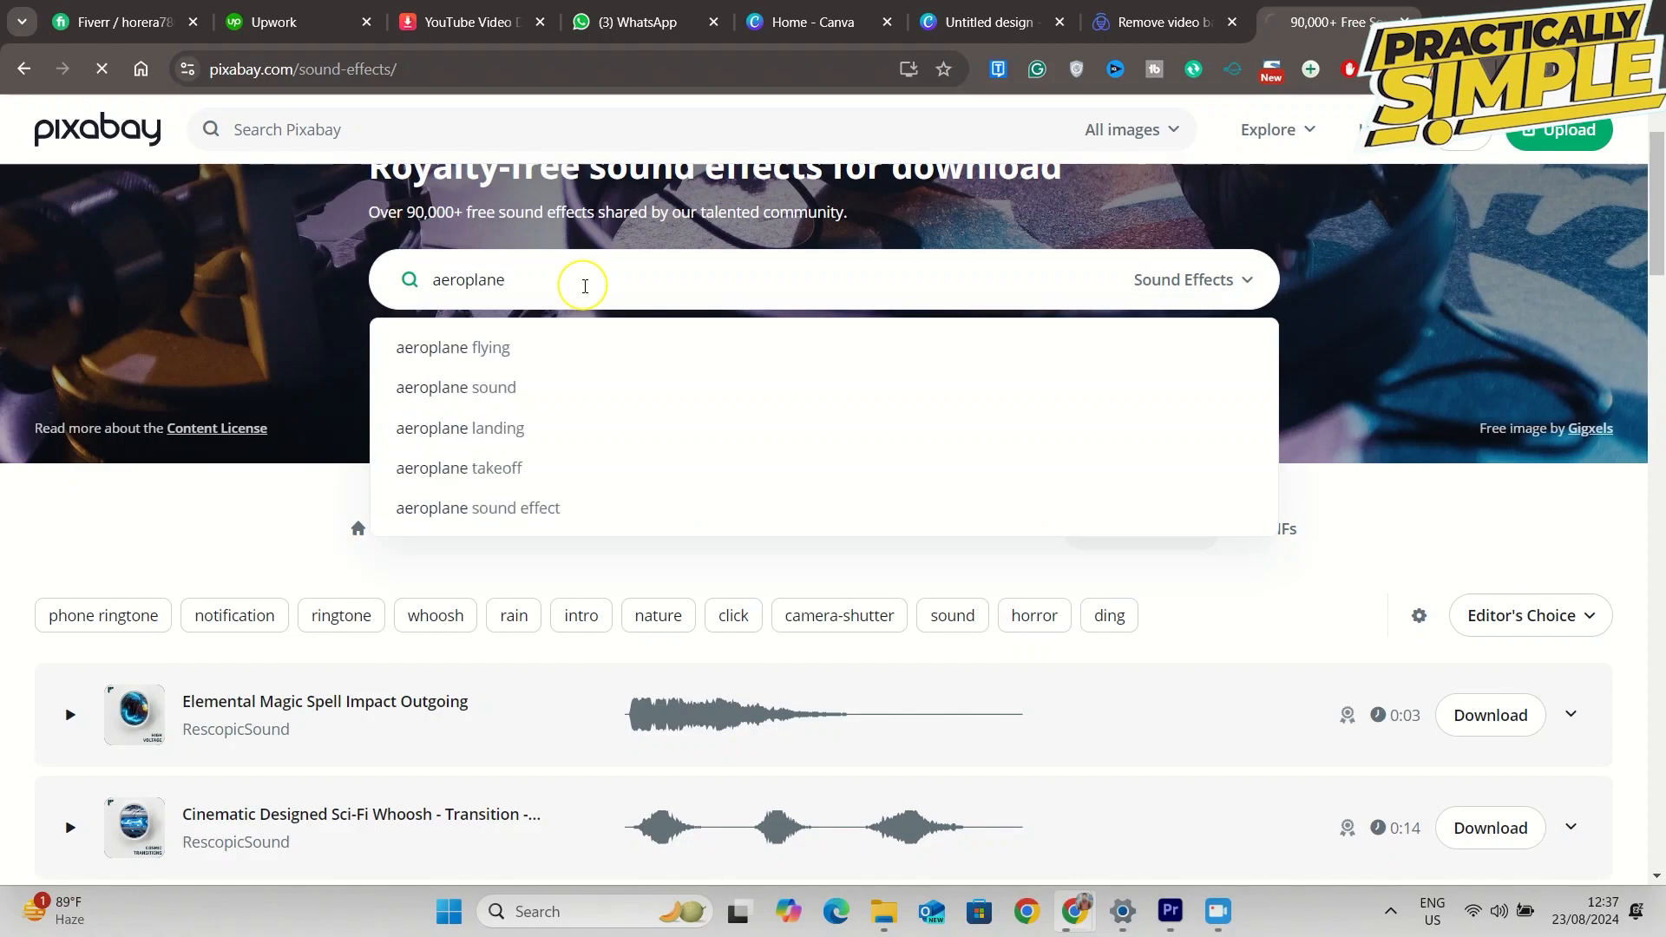
key("Return")
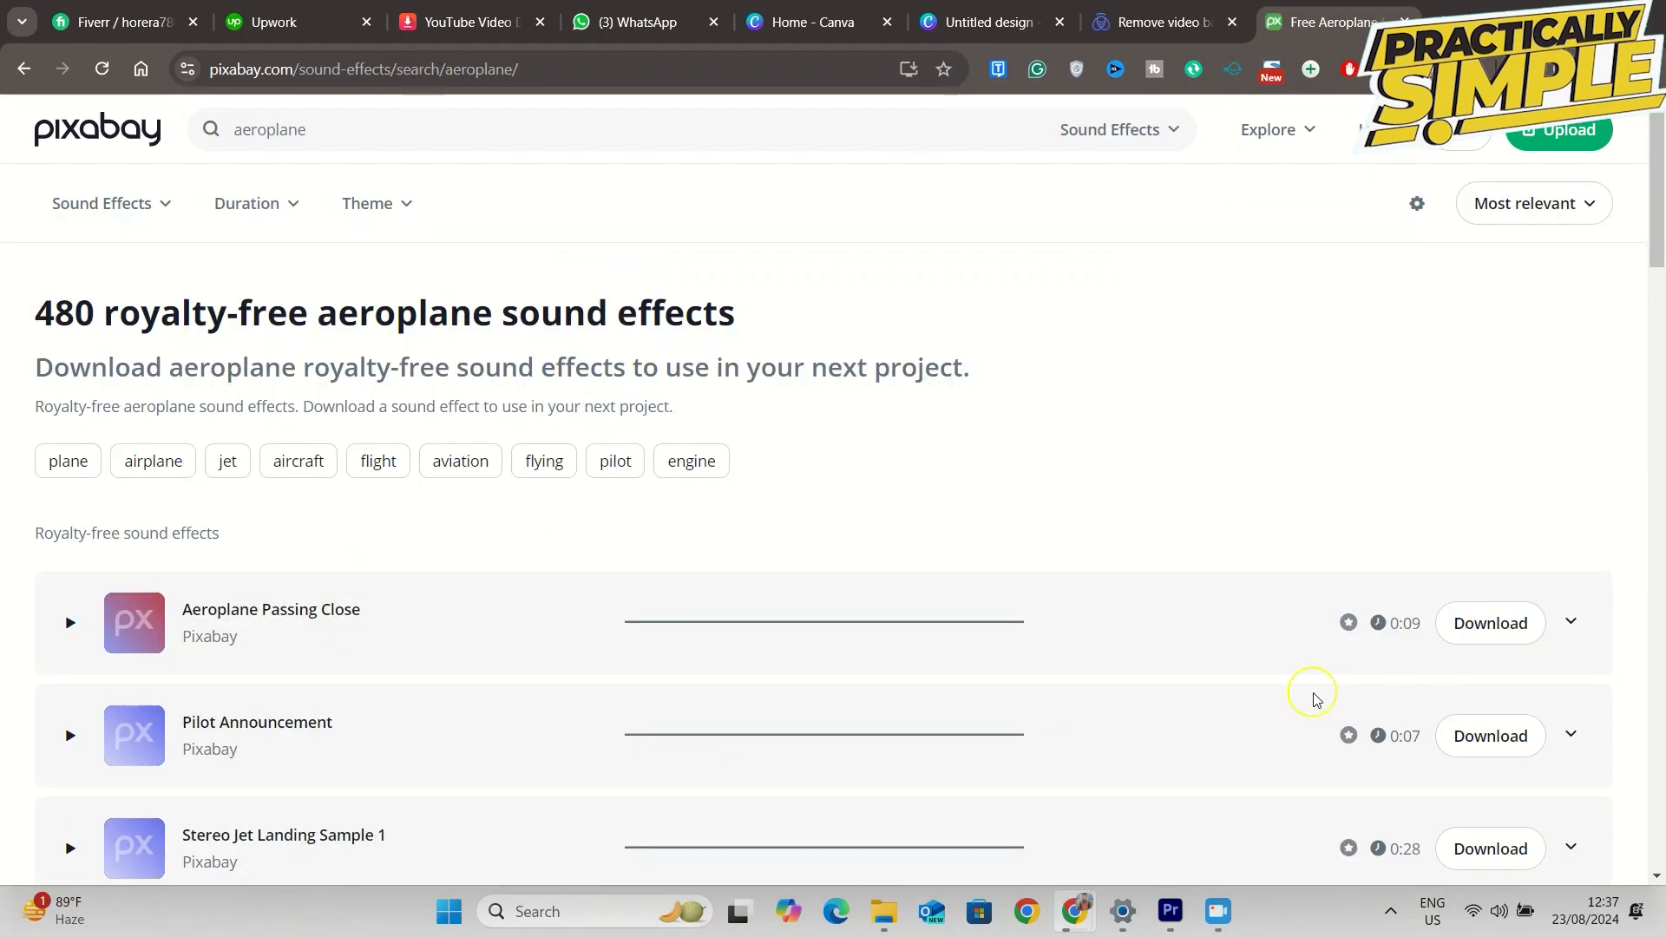
- Search Pixabay's sound effects for "aeroplane flying" and download the Jet Plane Flyby.flac effect
scroll(502, 606, "down", 3)
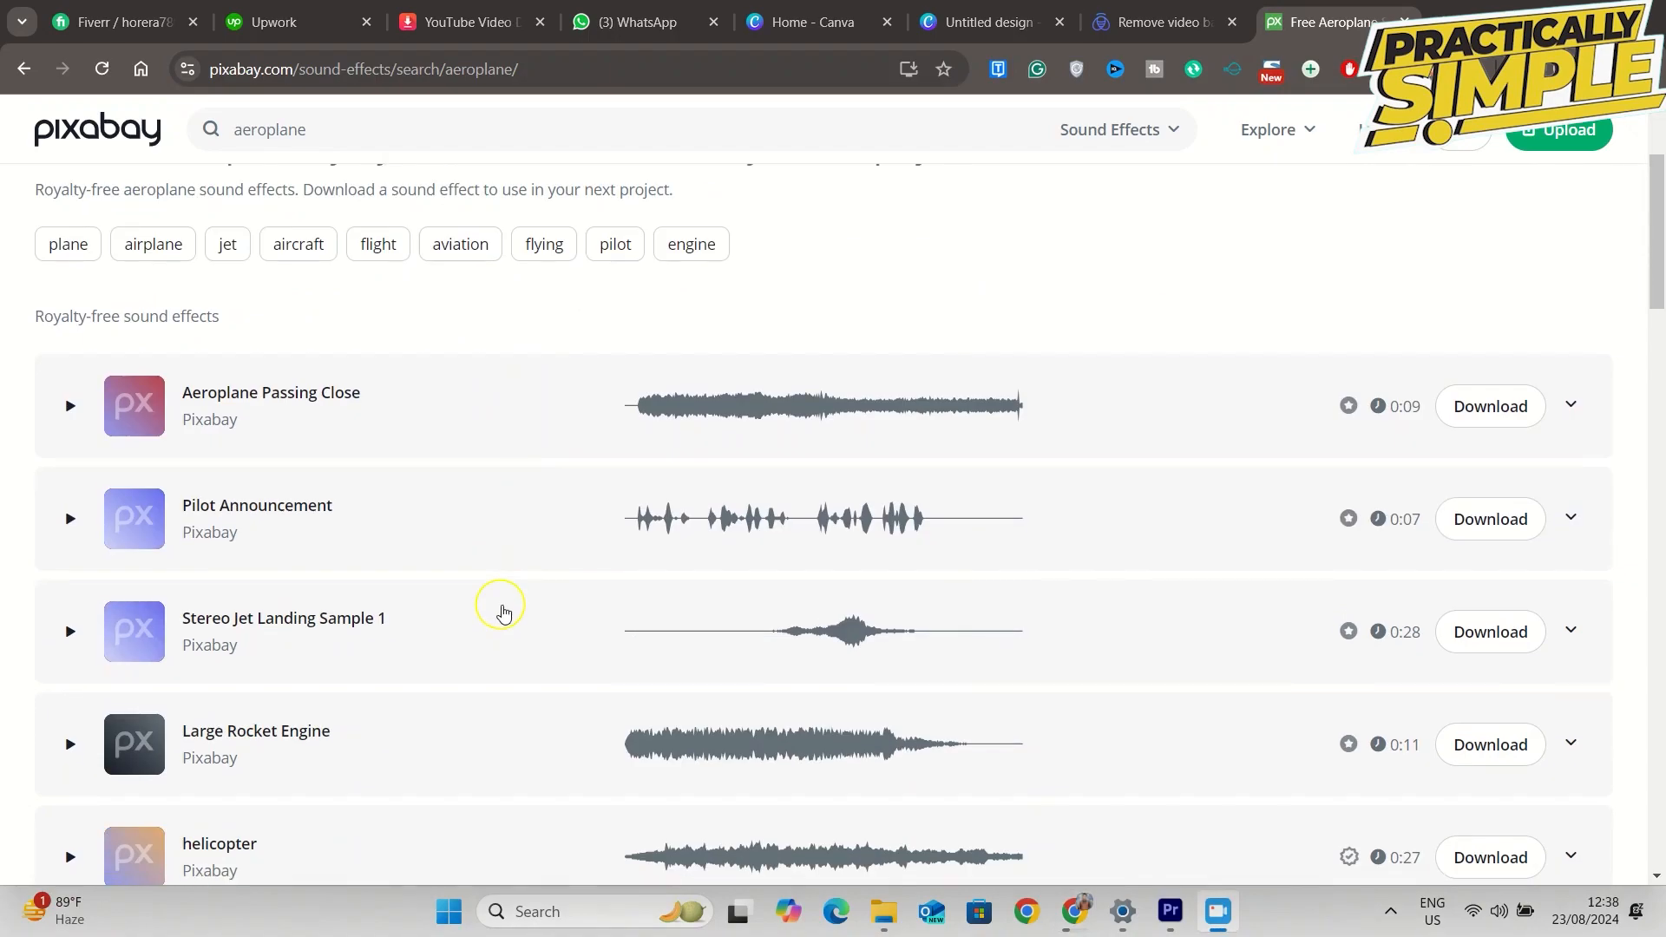
scroll(503, 612, "up", 2)
scroll(503, 611, "up", 1)
left_click(340, 124)
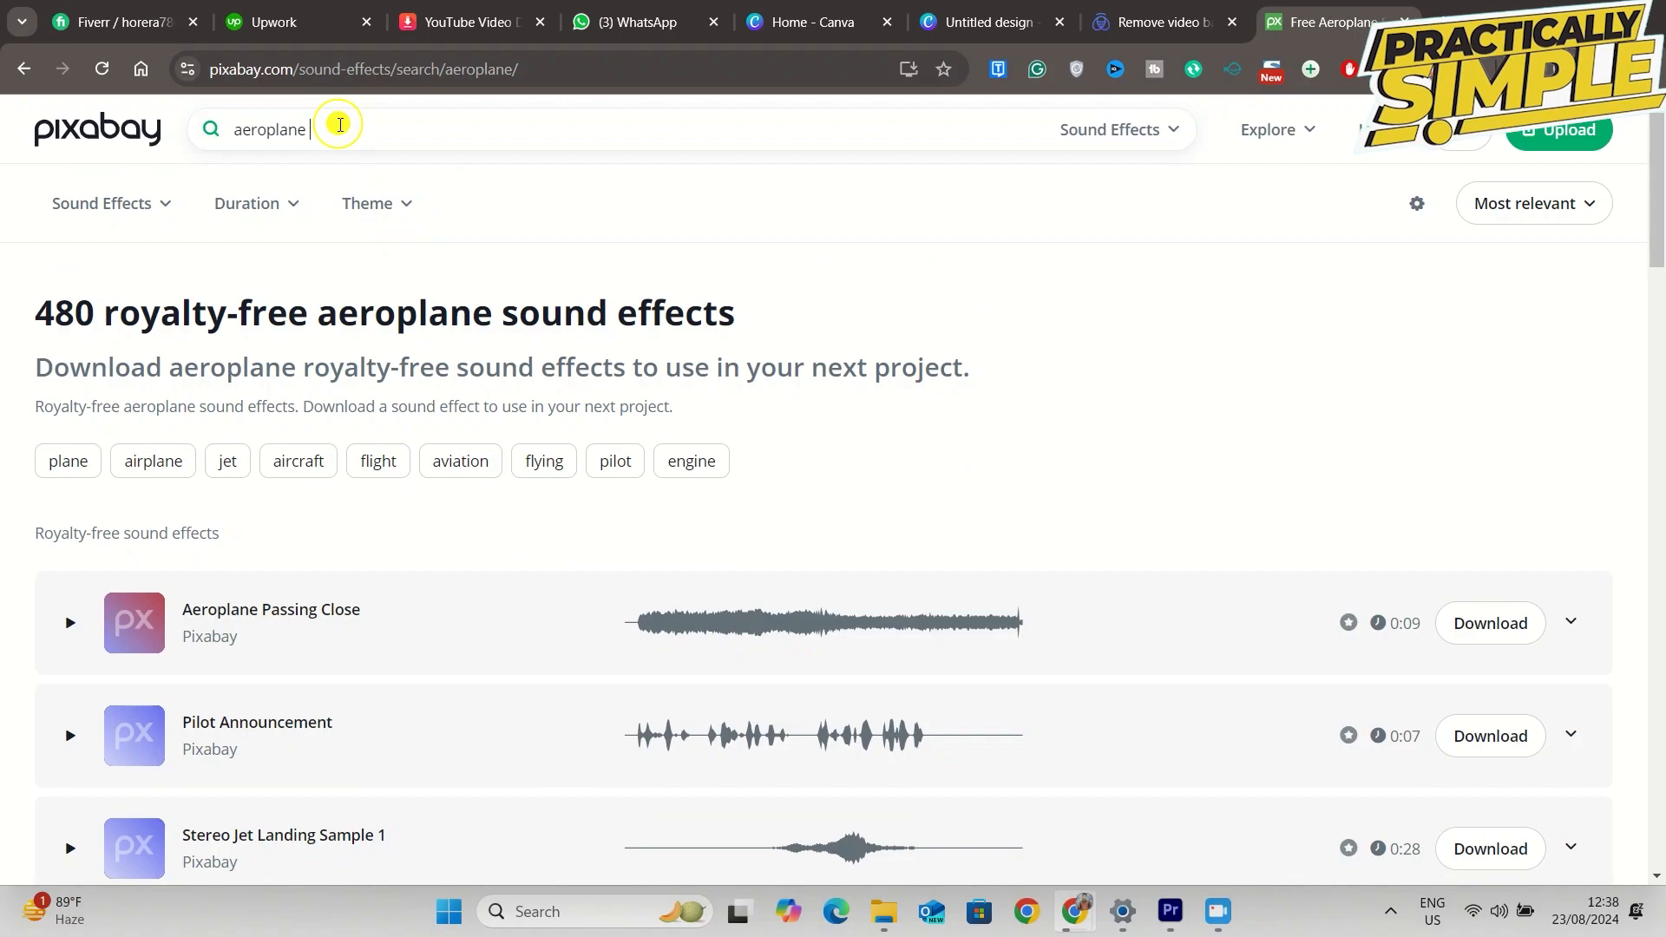
type("flying")
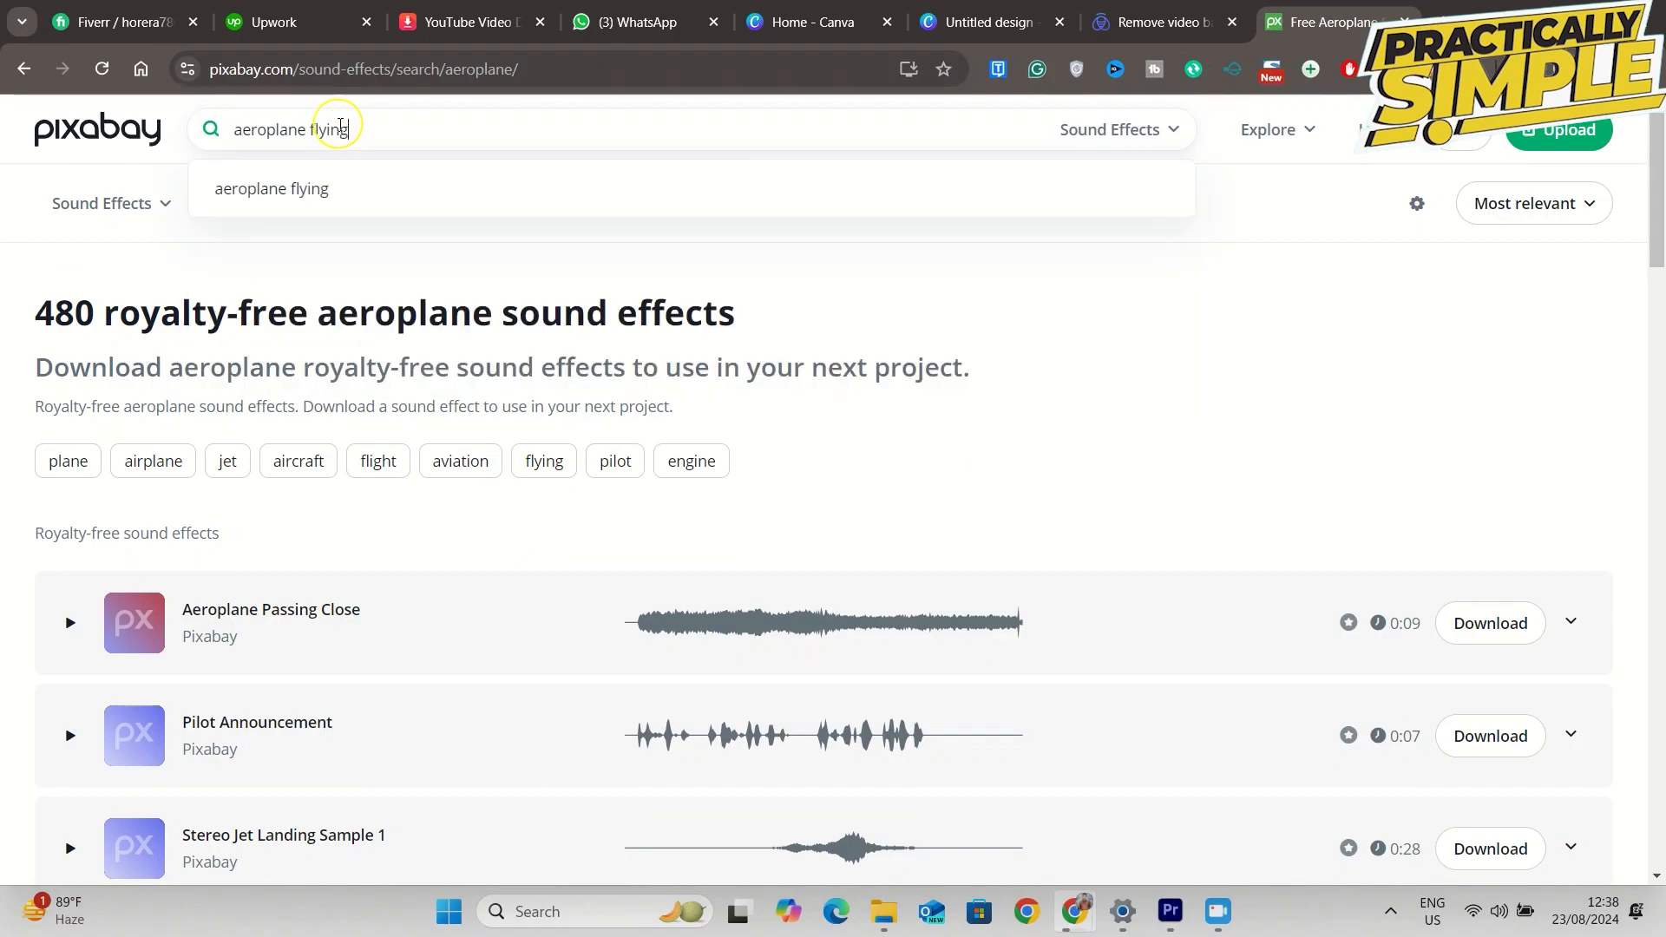
key("Return")
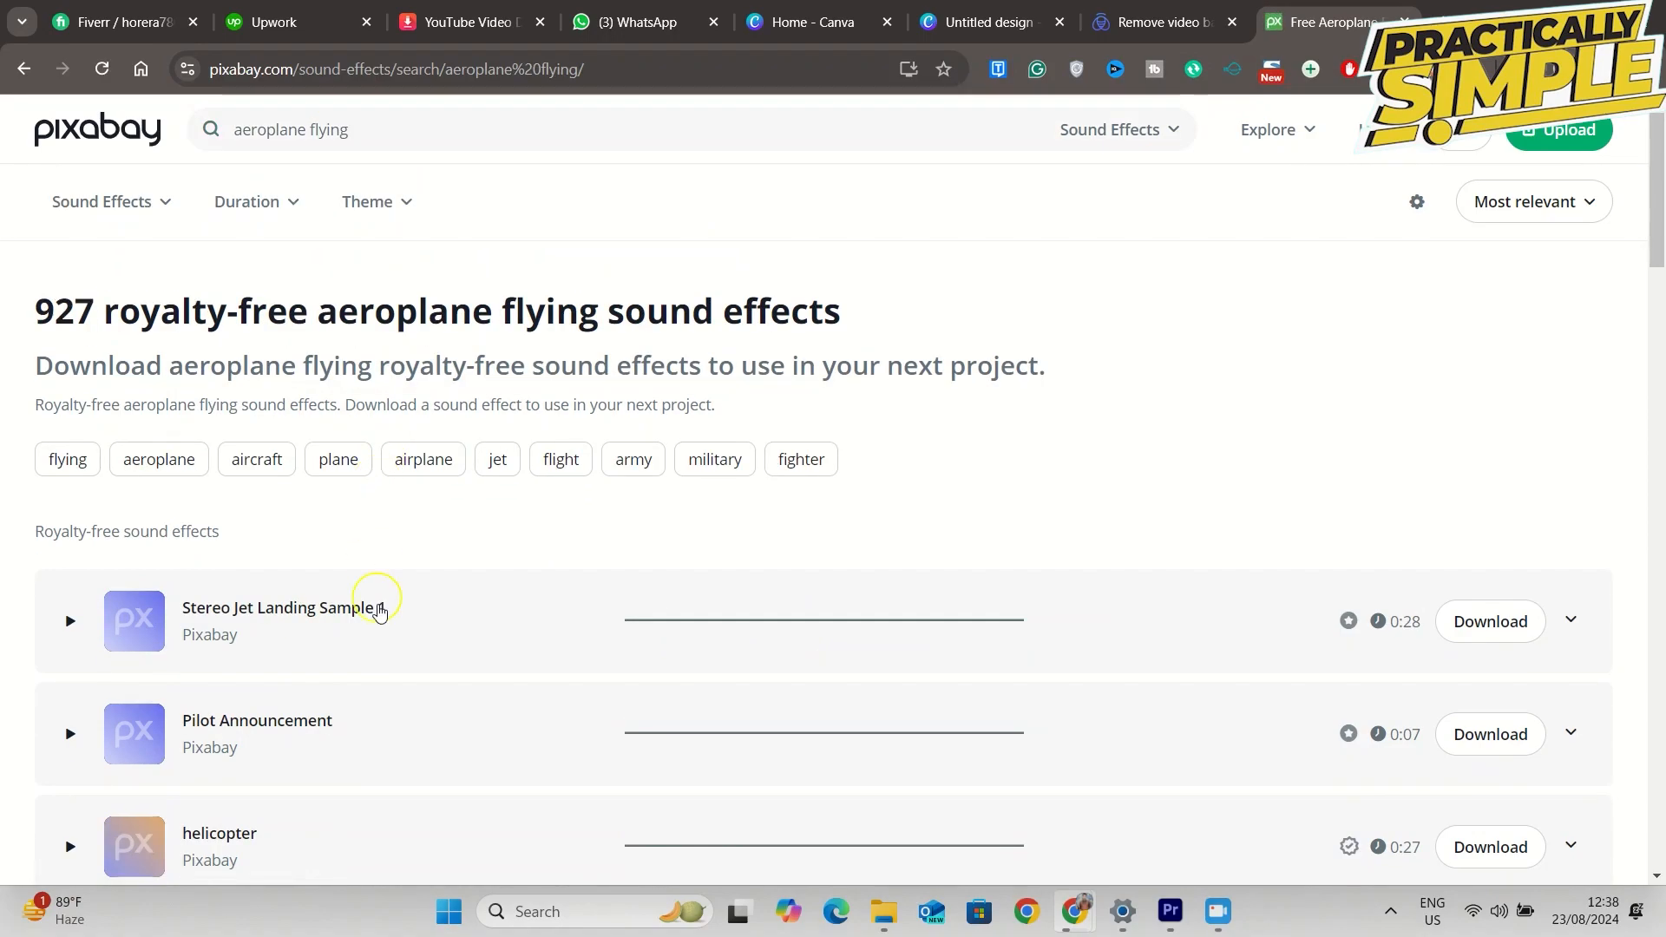
scroll(379, 611, "down", 2)
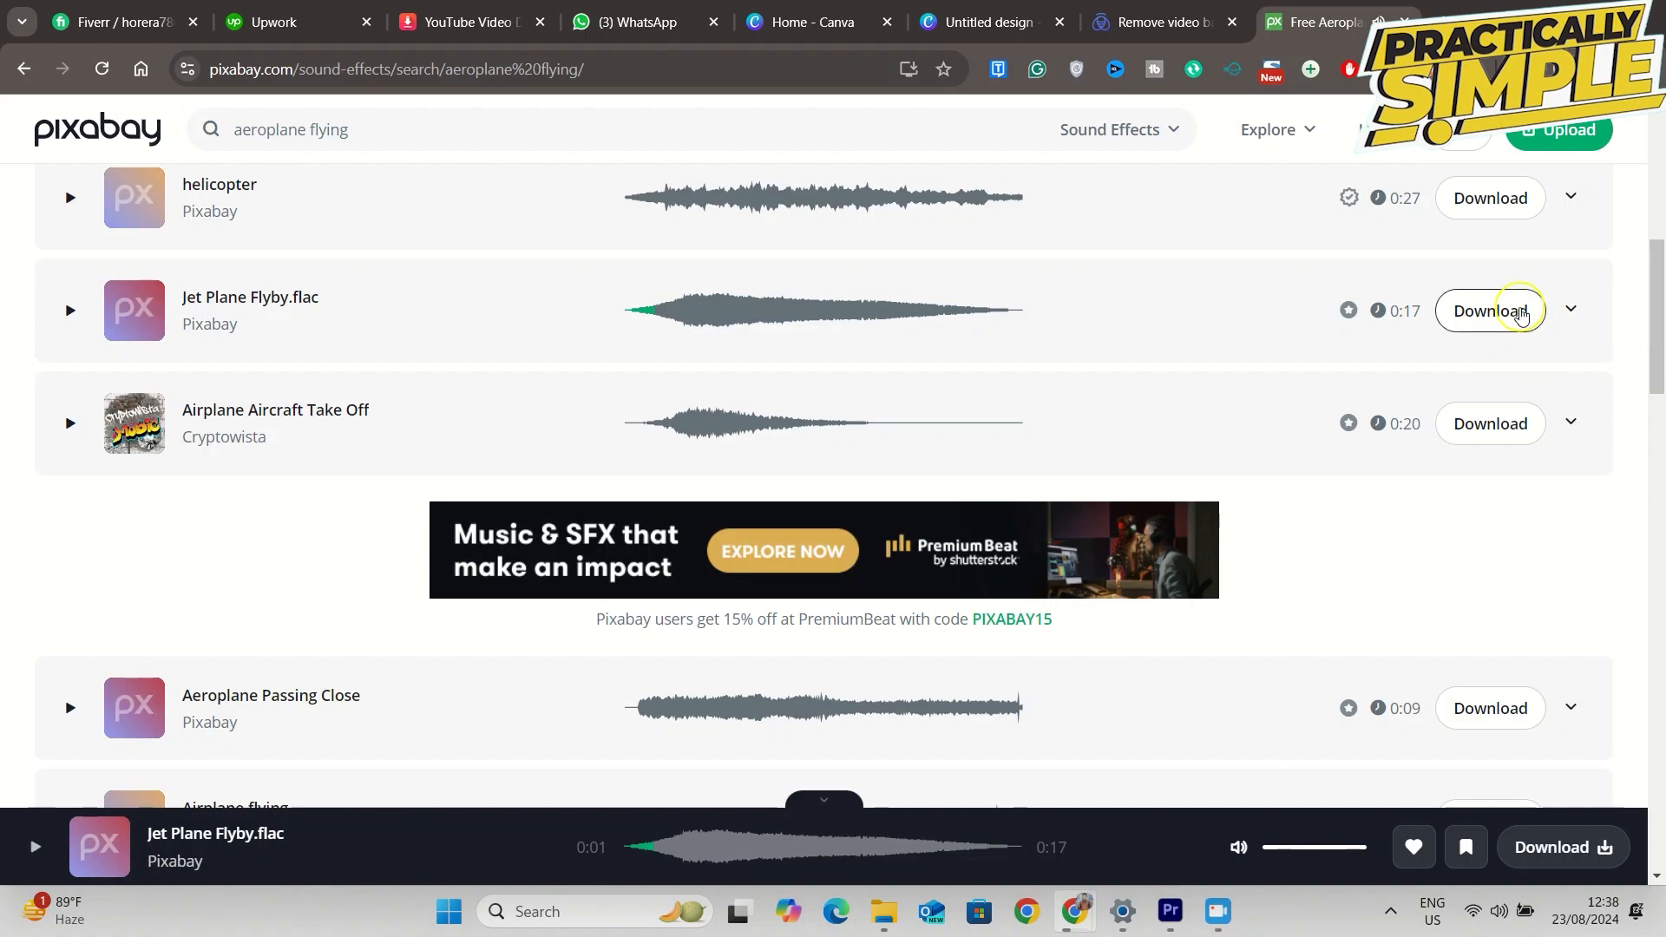
left_click(1520, 315)
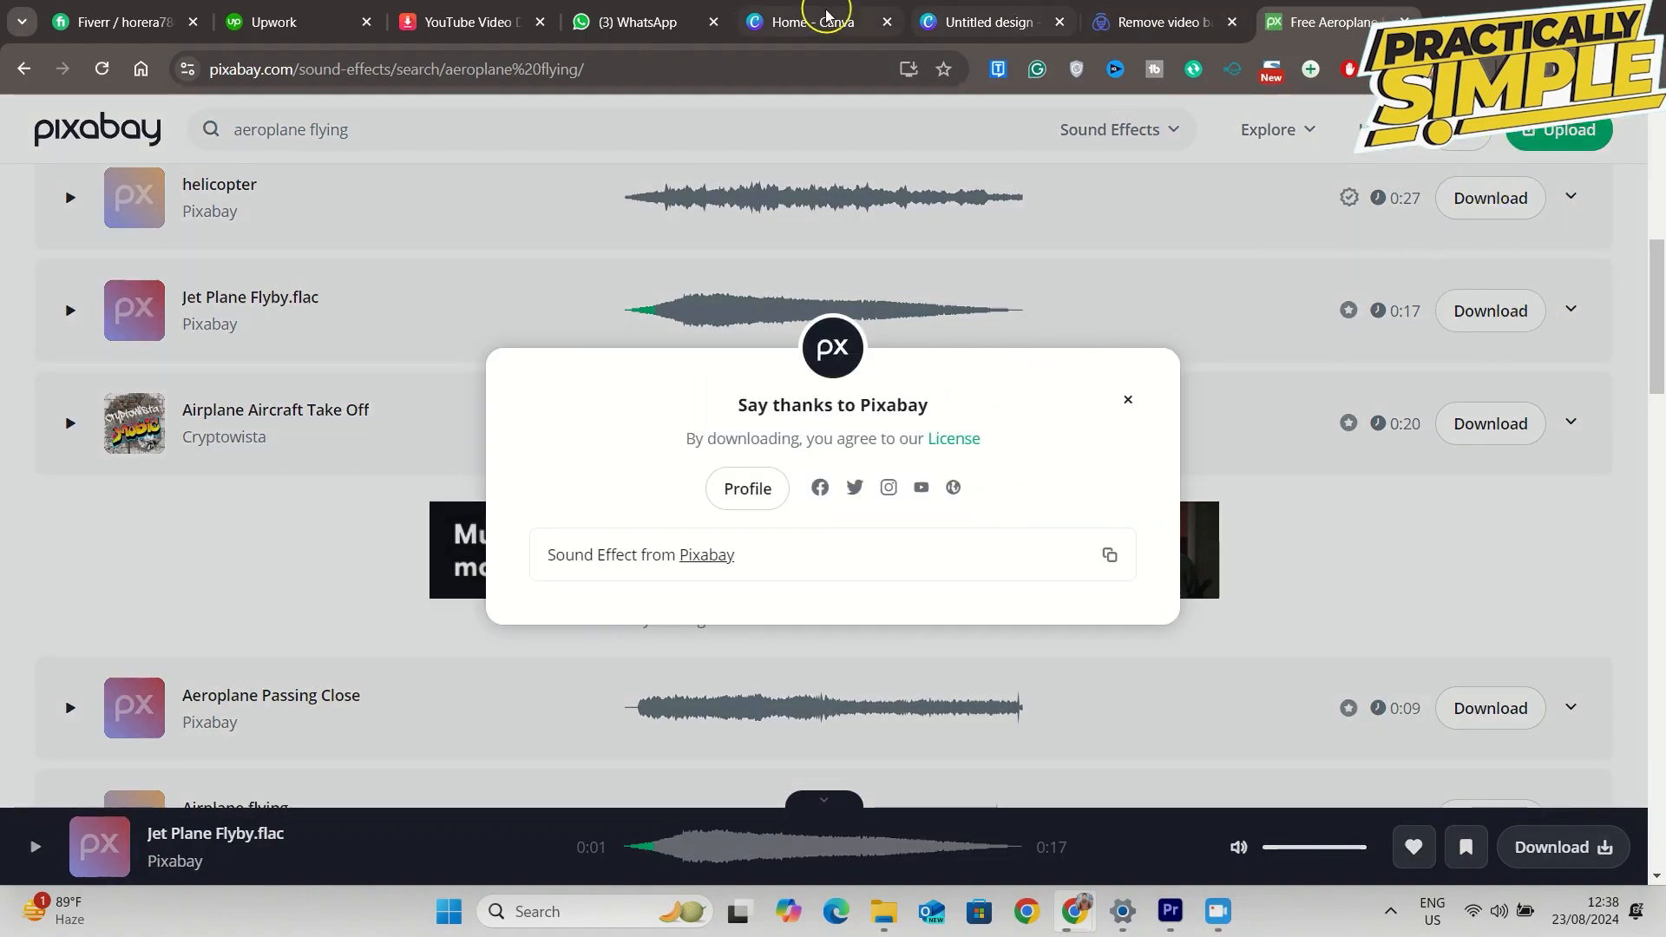
- Switch back to the Canva design and upload jet-plane-flybyflac-14641 from Downloads to the audio uploads
left_click(994, 22)
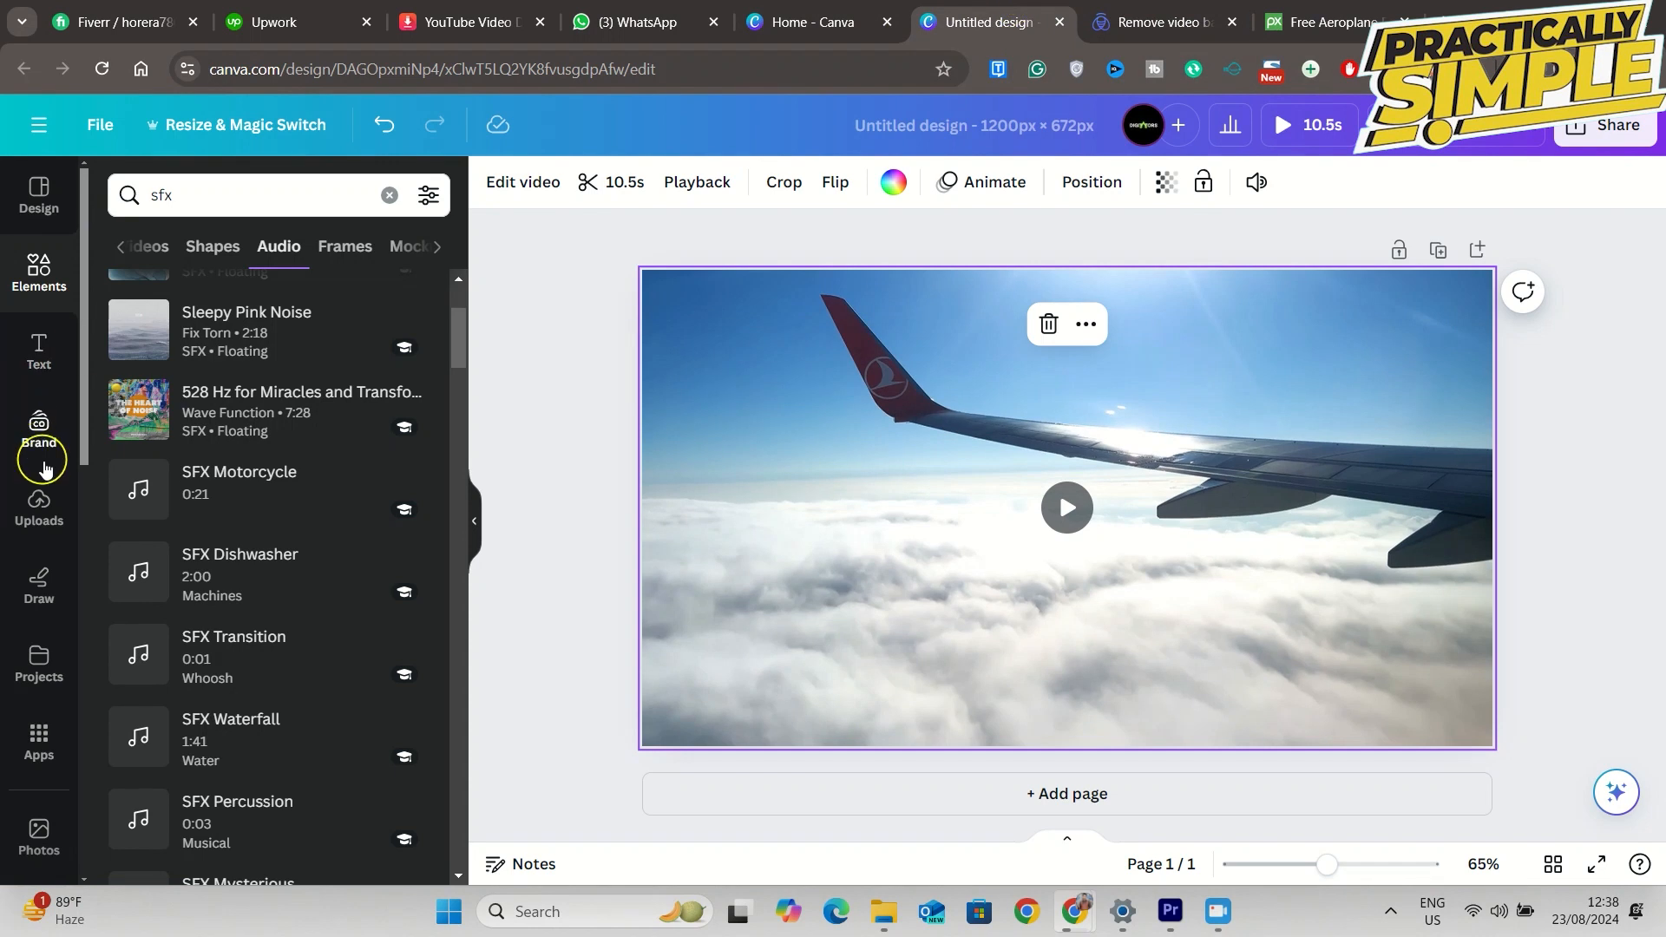
left_click(40, 508)
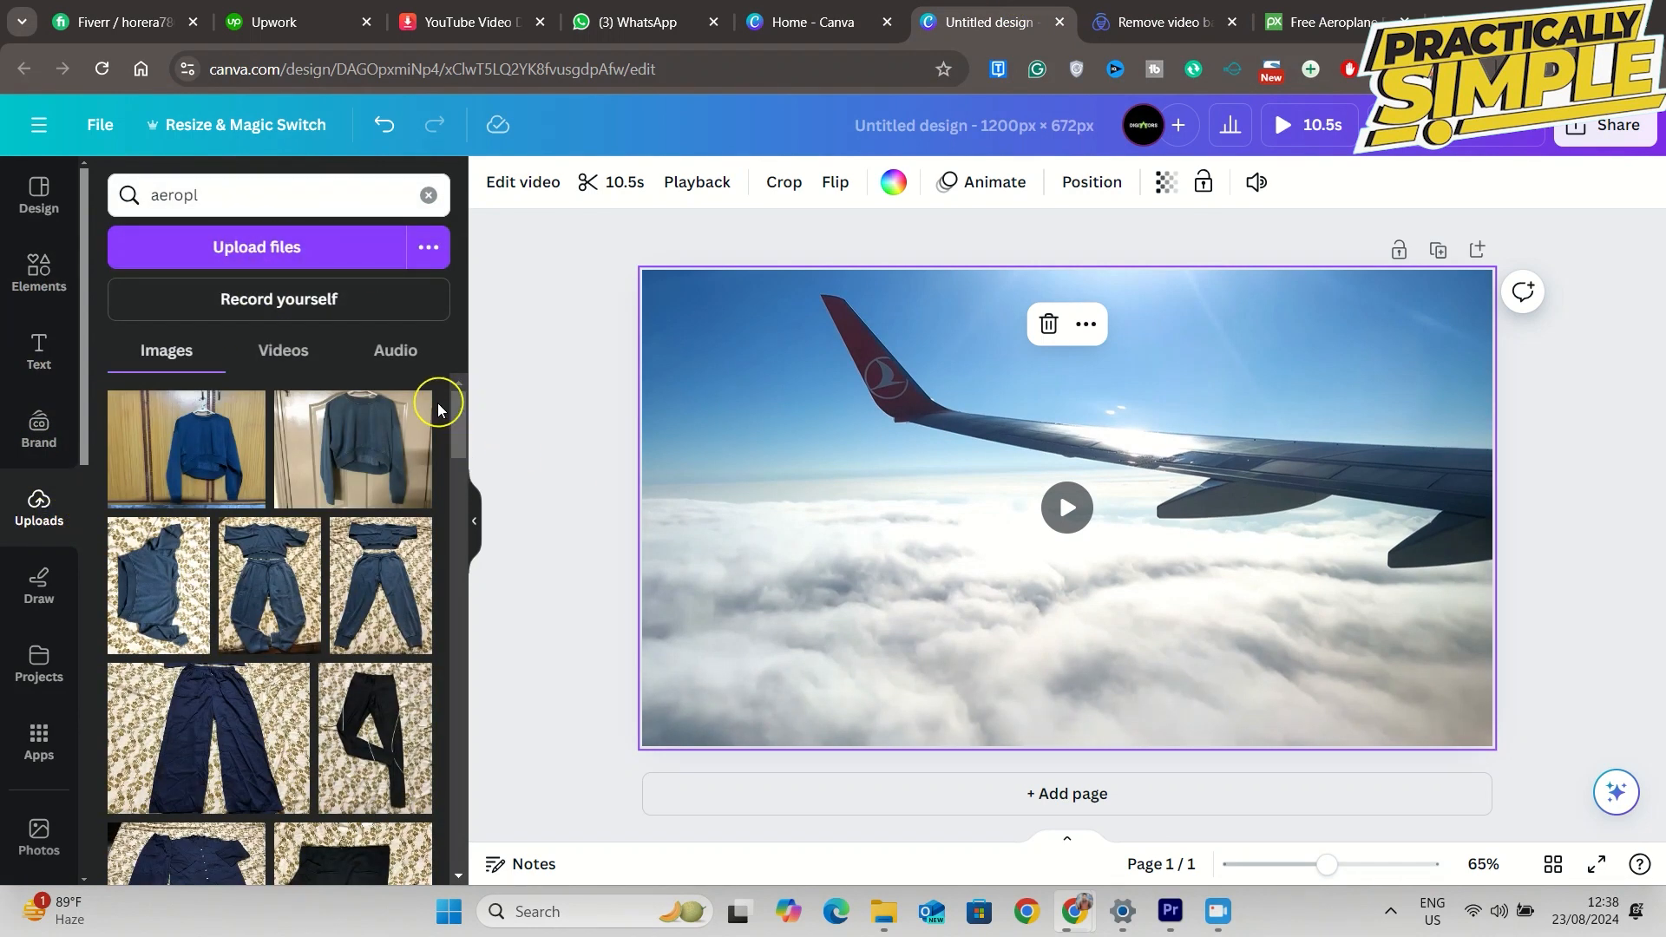
left_click(397, 351)
left_click(309, 249)
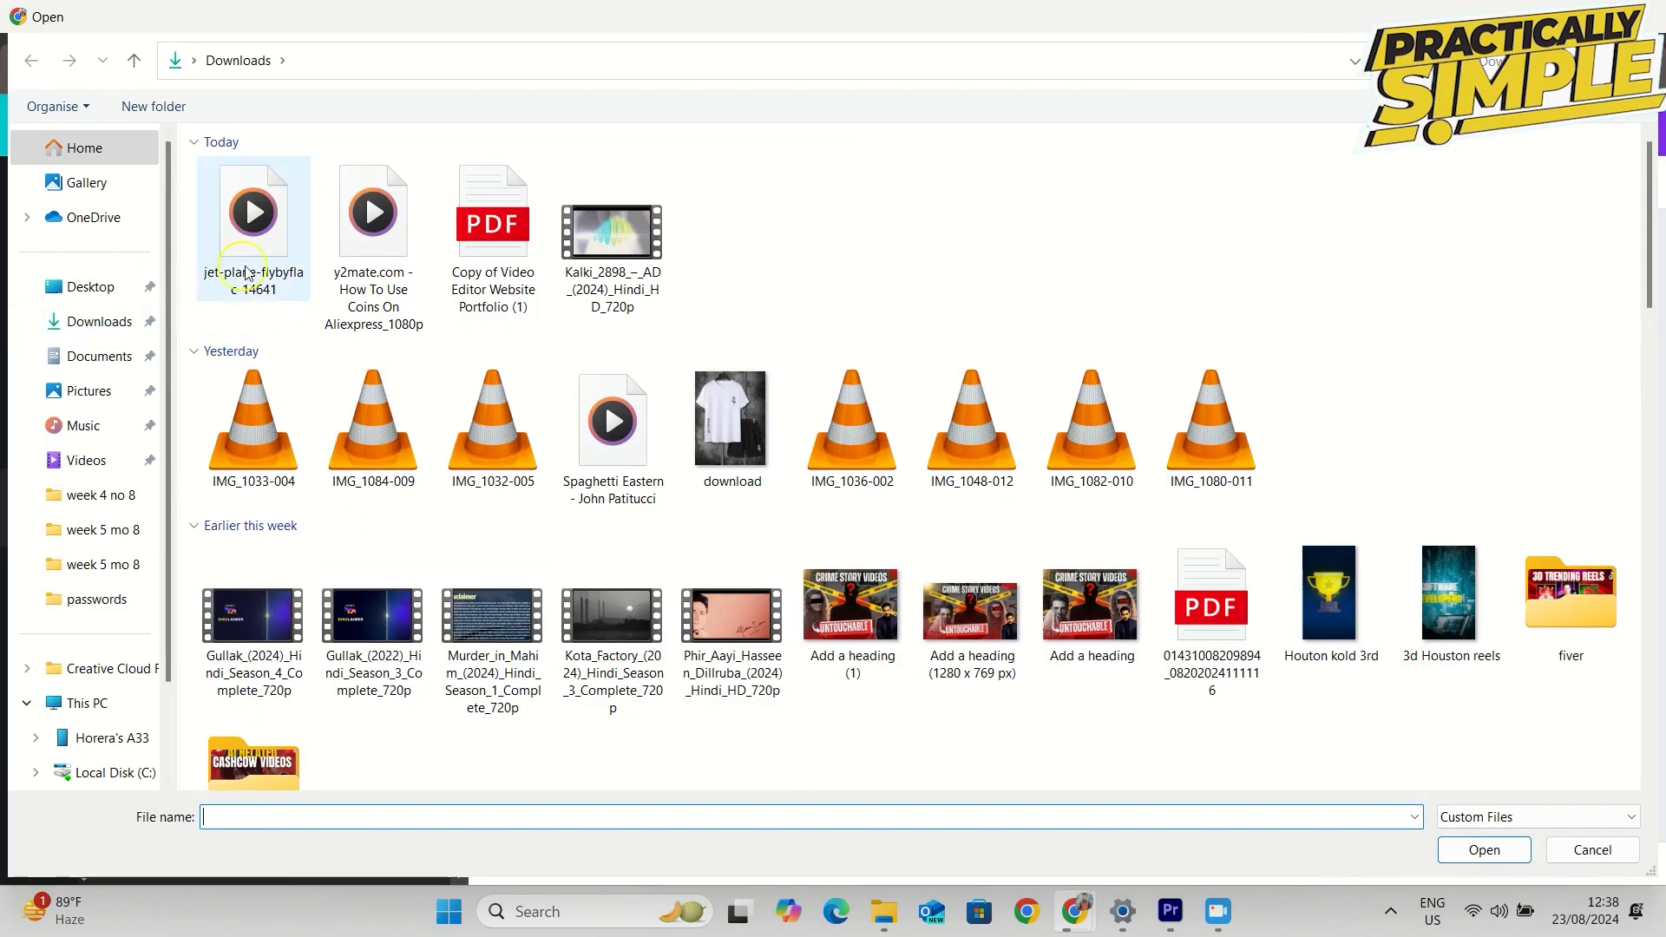
left_click(247, 267)
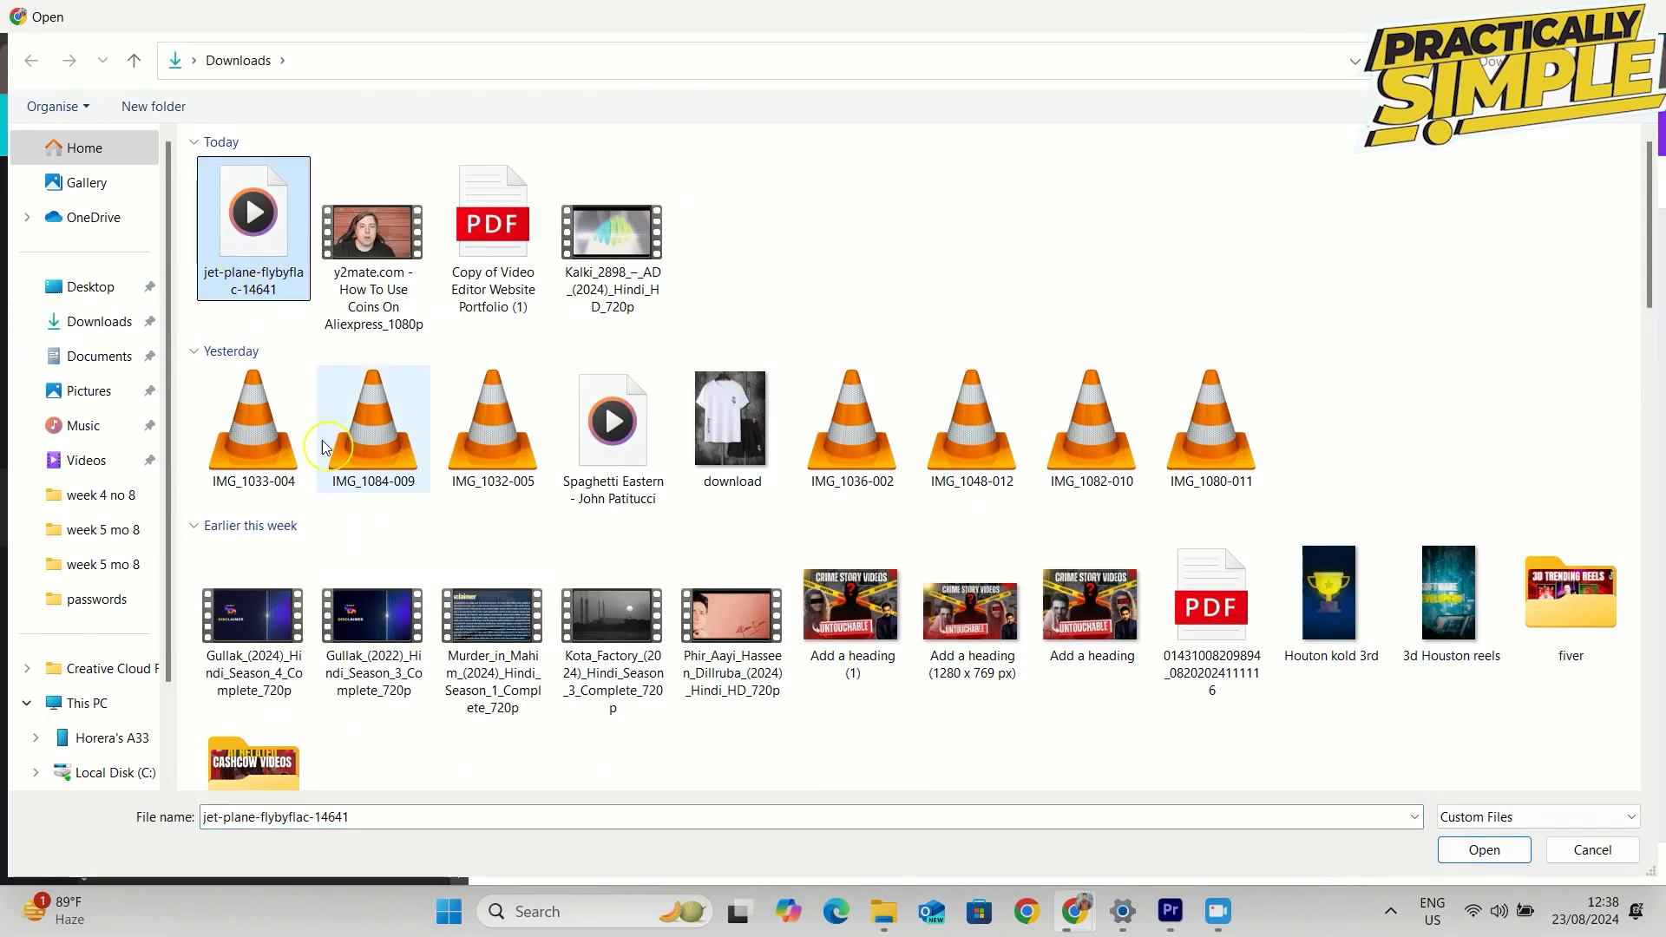
left_click(1482, 850)
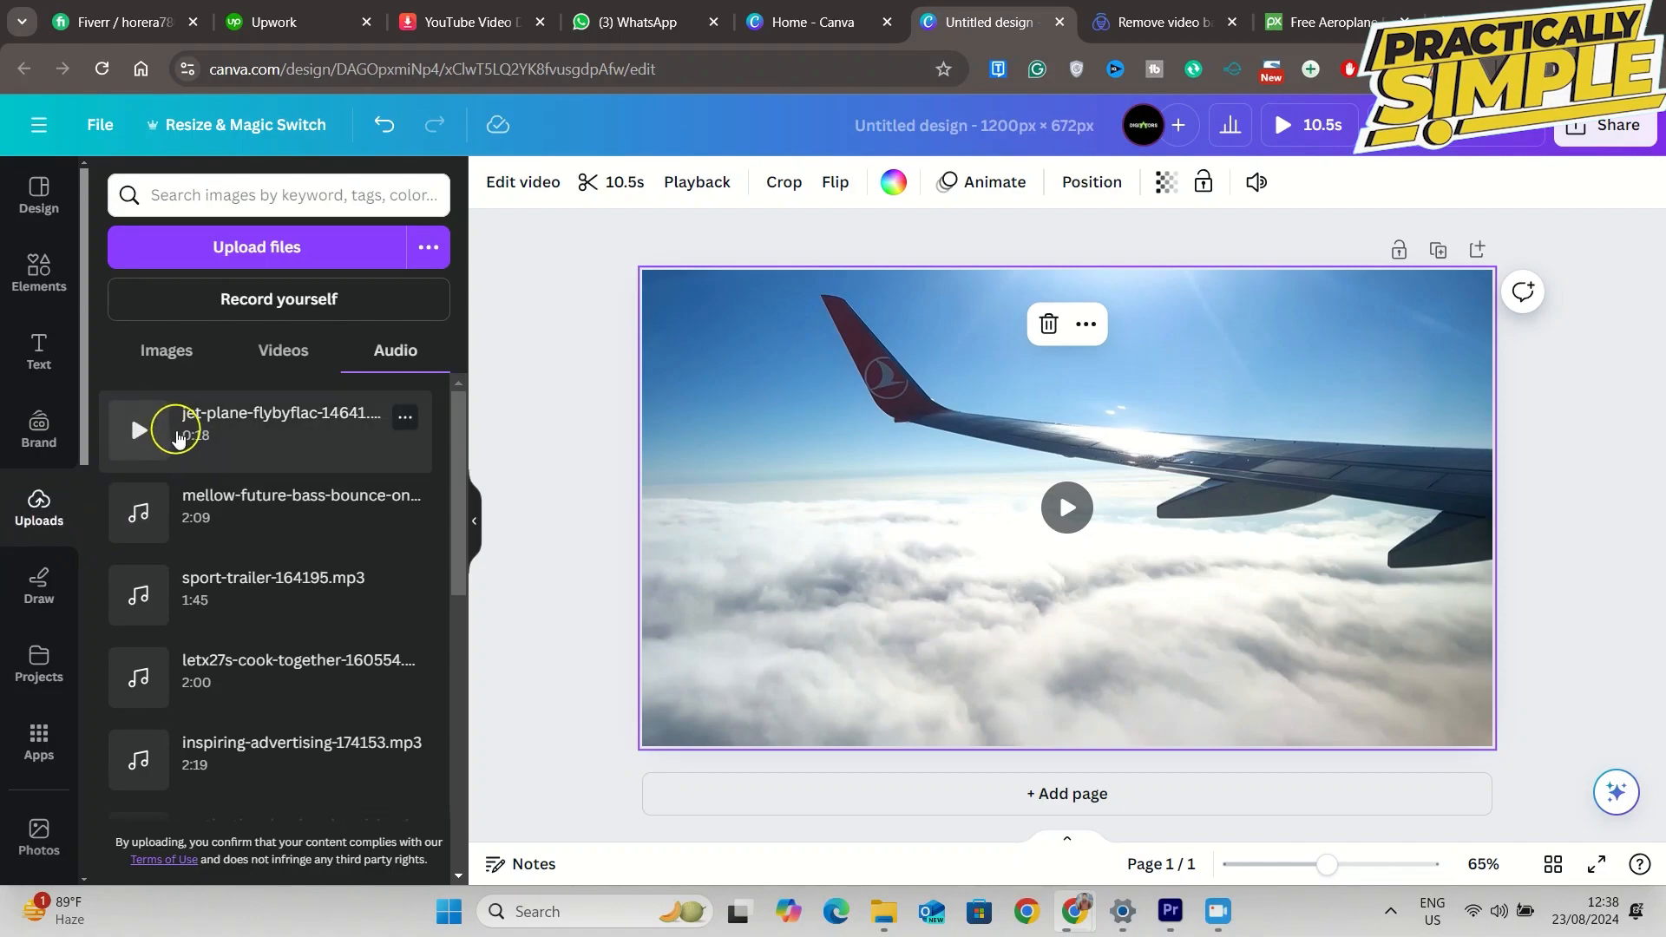
- Add the uploaded jet-plane-flybyflac-14641.mp3 to the aeroplane video page and select its audio track
left_click(176, 442)
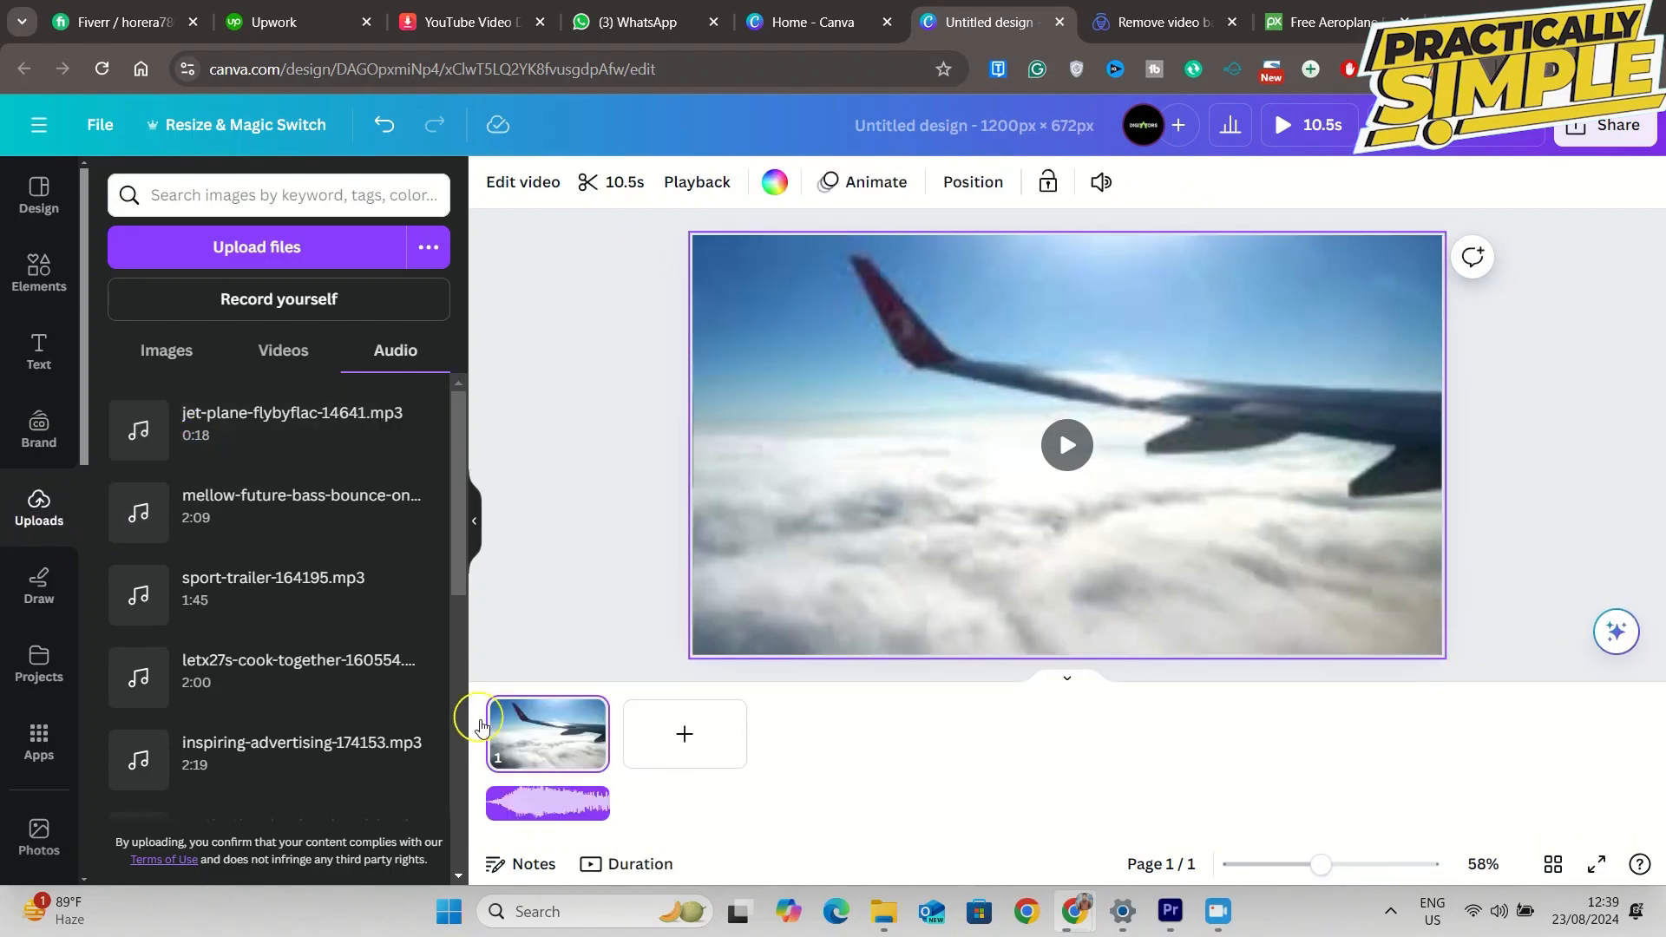
left_click(546, 808)
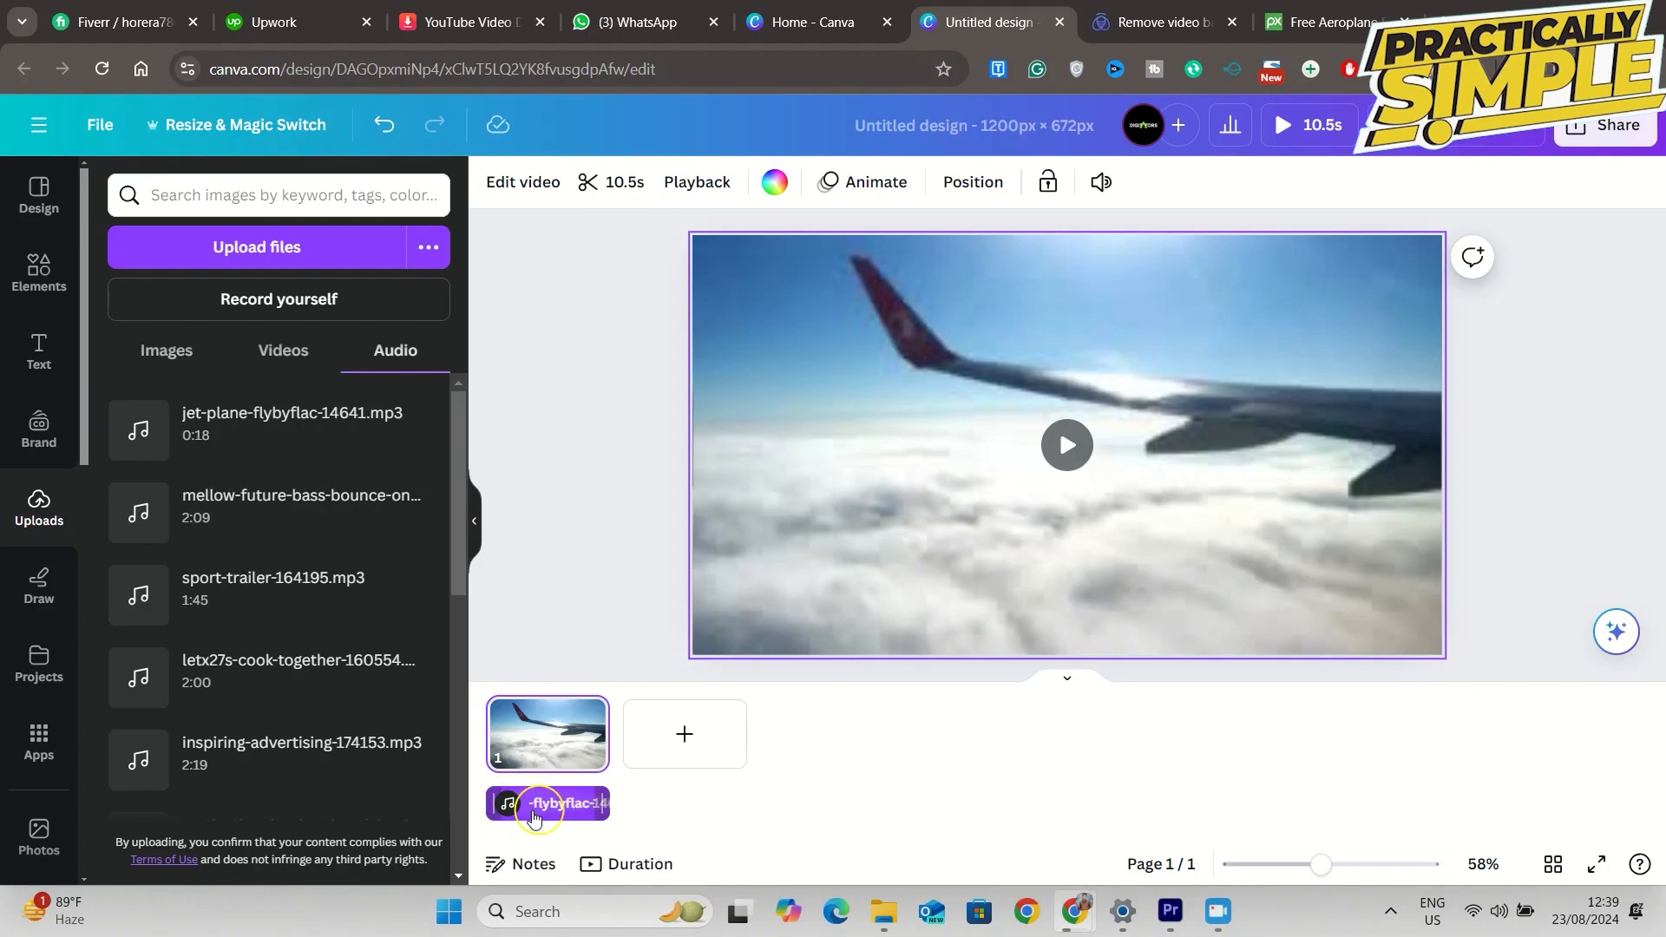
left_click(519, 800)
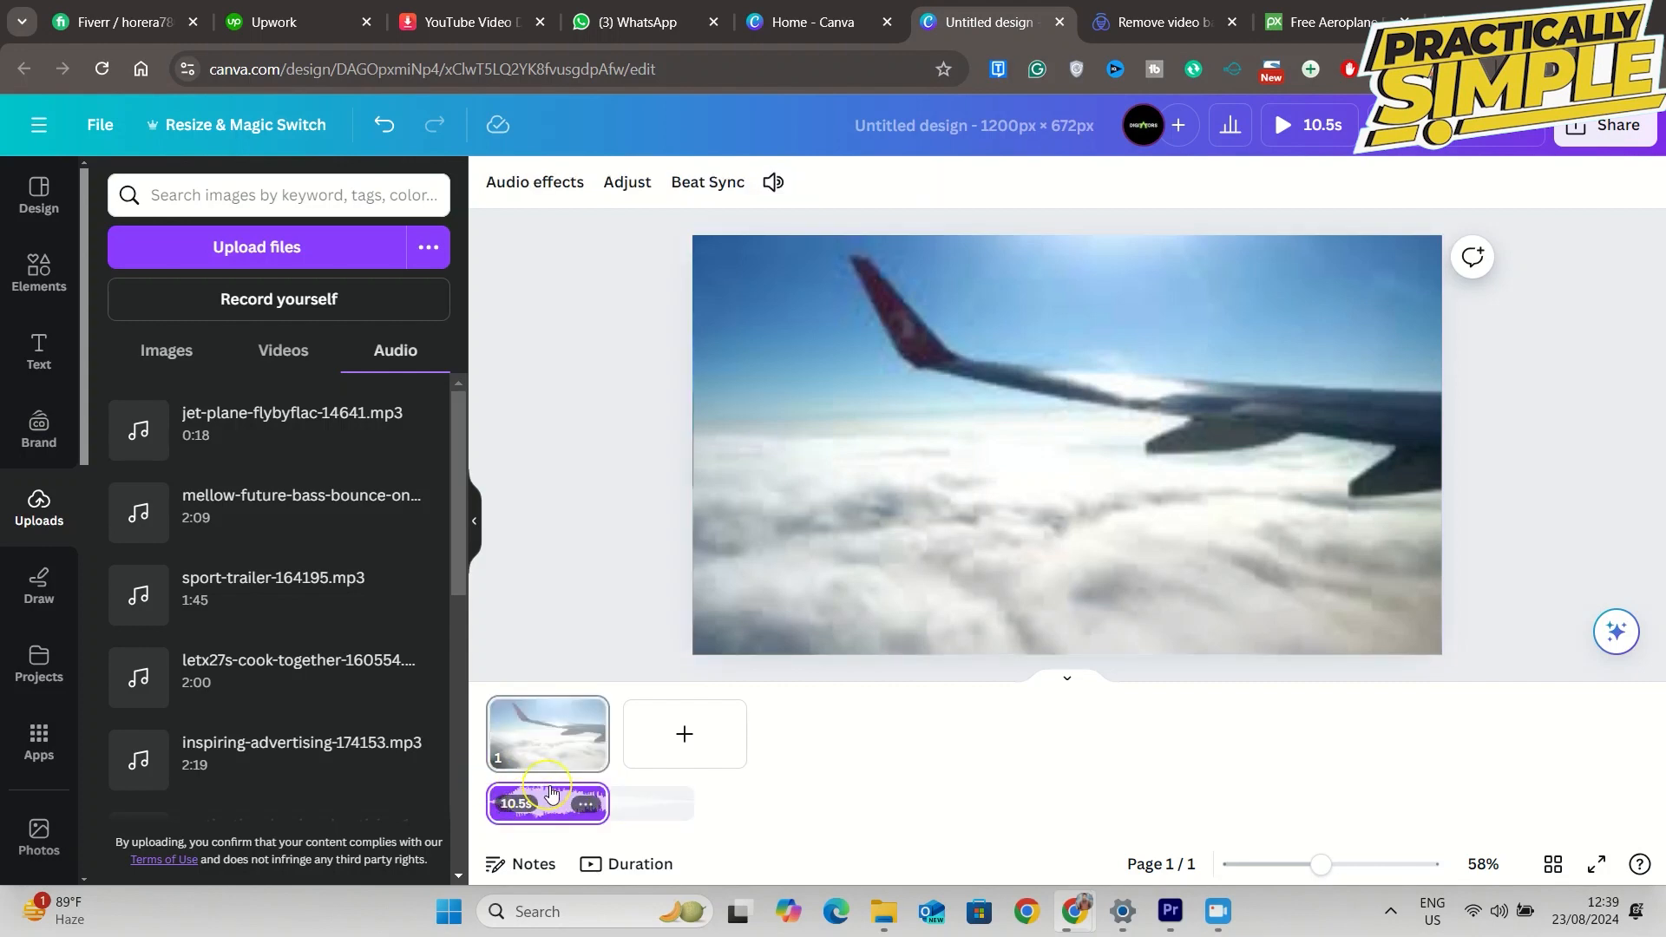
- Play the aeroplane video briefly to preview it with the added sound effect, then pause it
left_click(977, 484)
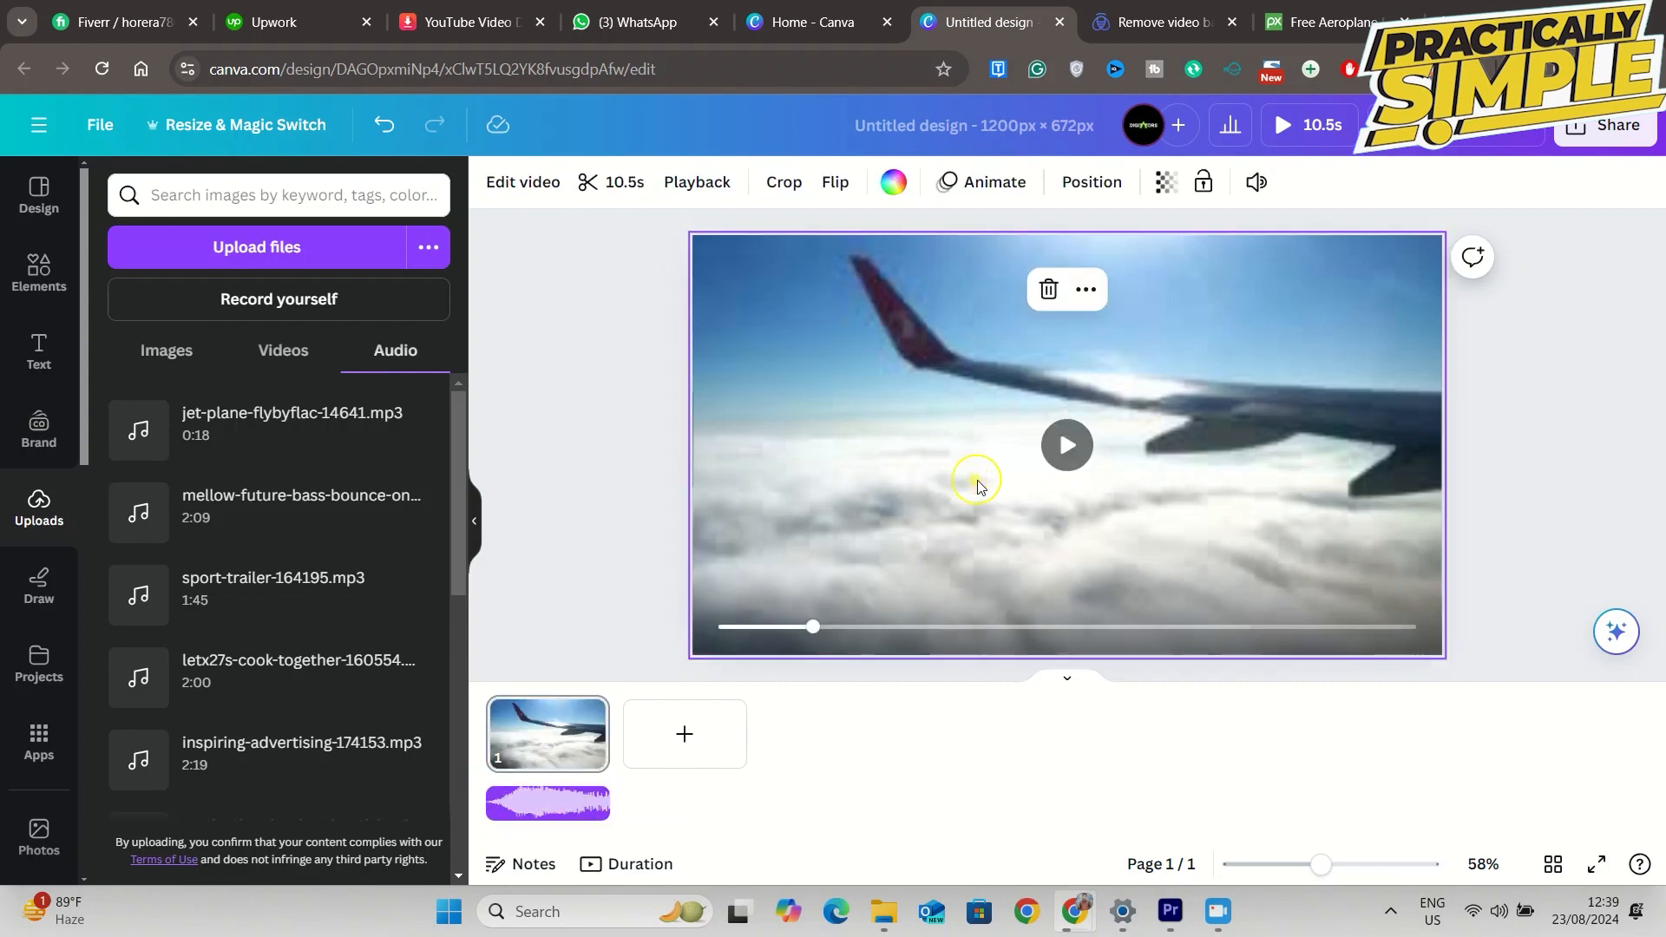
left_click(1068, 445)
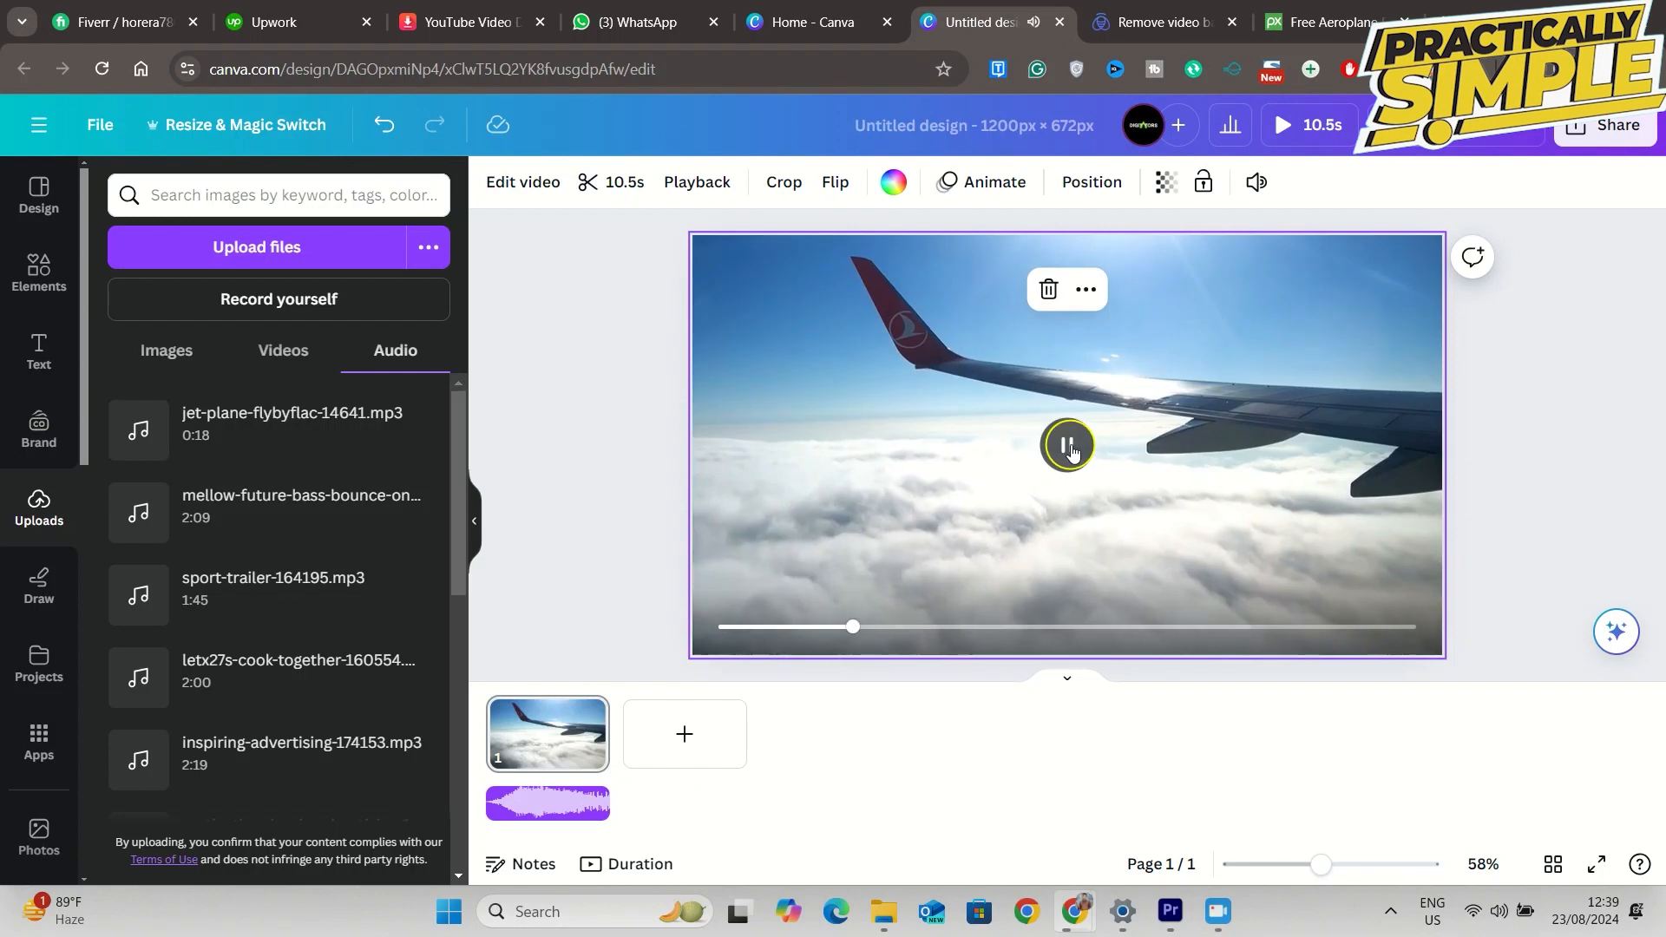
left_click(1069, 445)
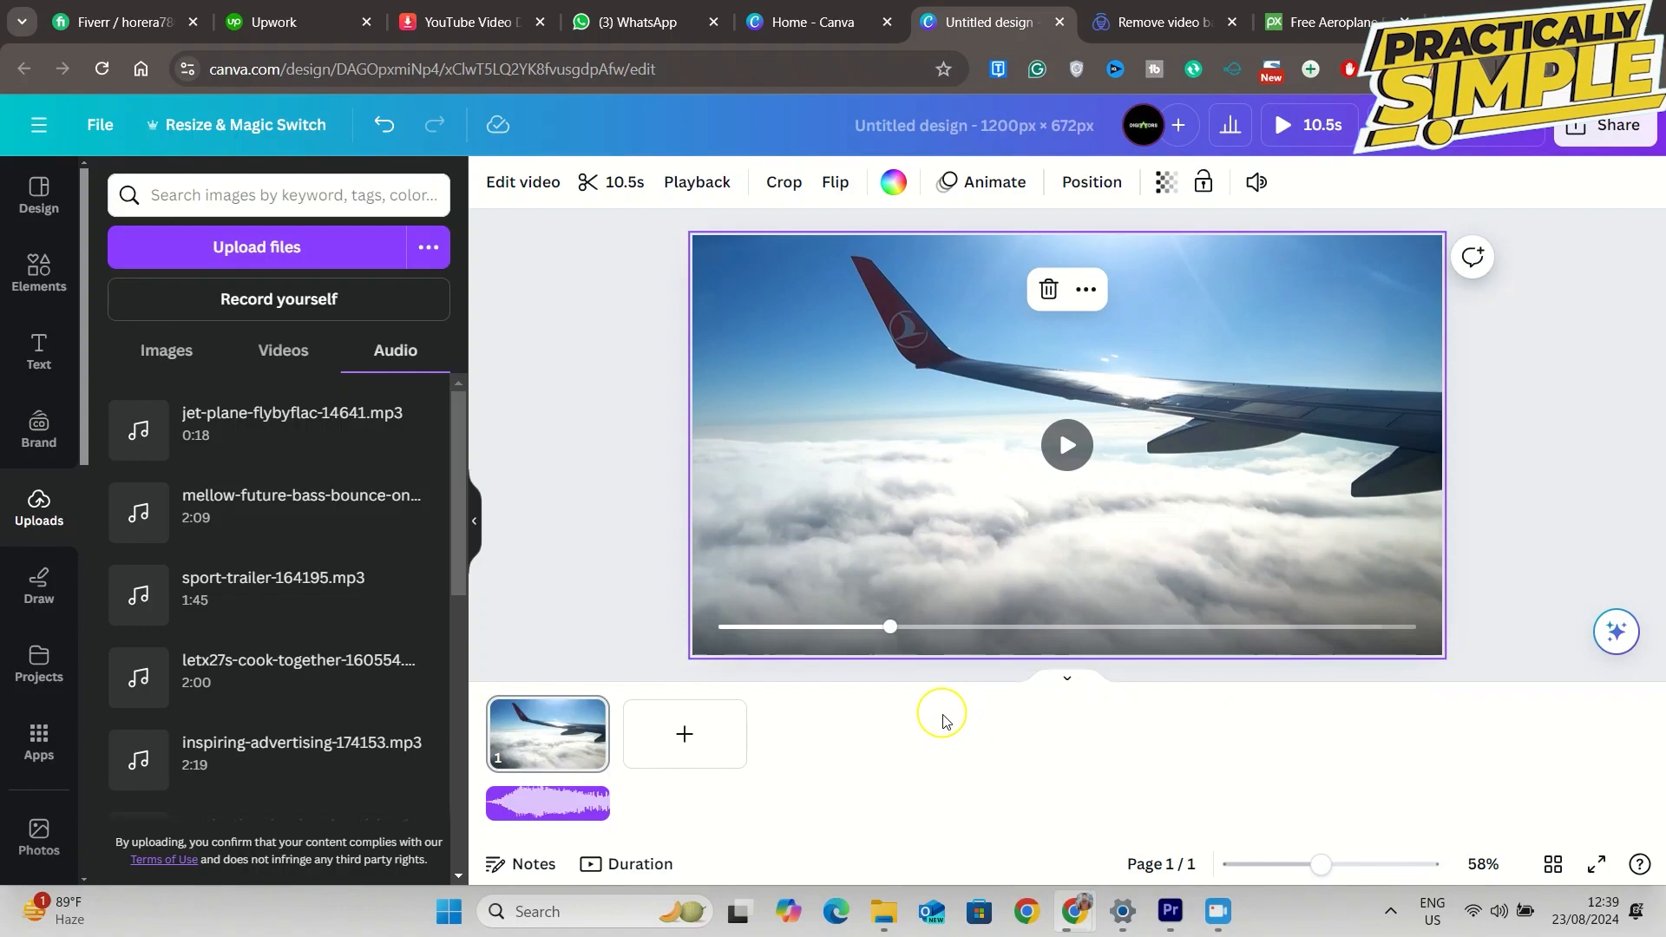
- Mute the original video sound by setting the volume of all videos on the page to 0
left_click(1100, 181)
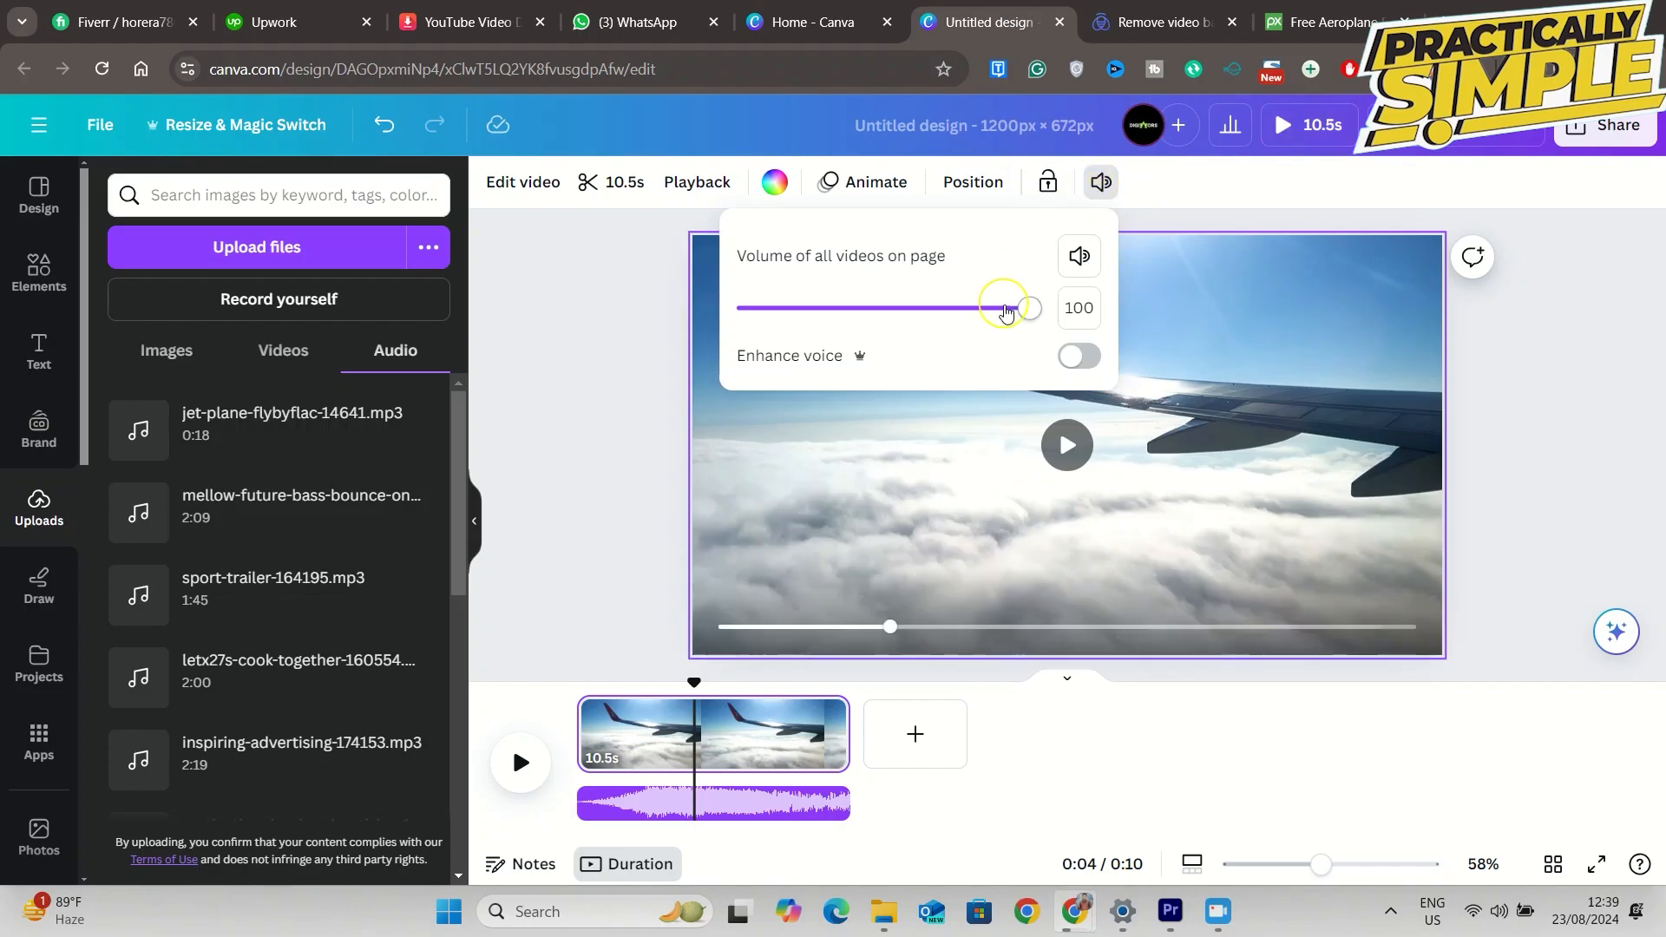
left_click_drag(1006, 312, 669, 324)
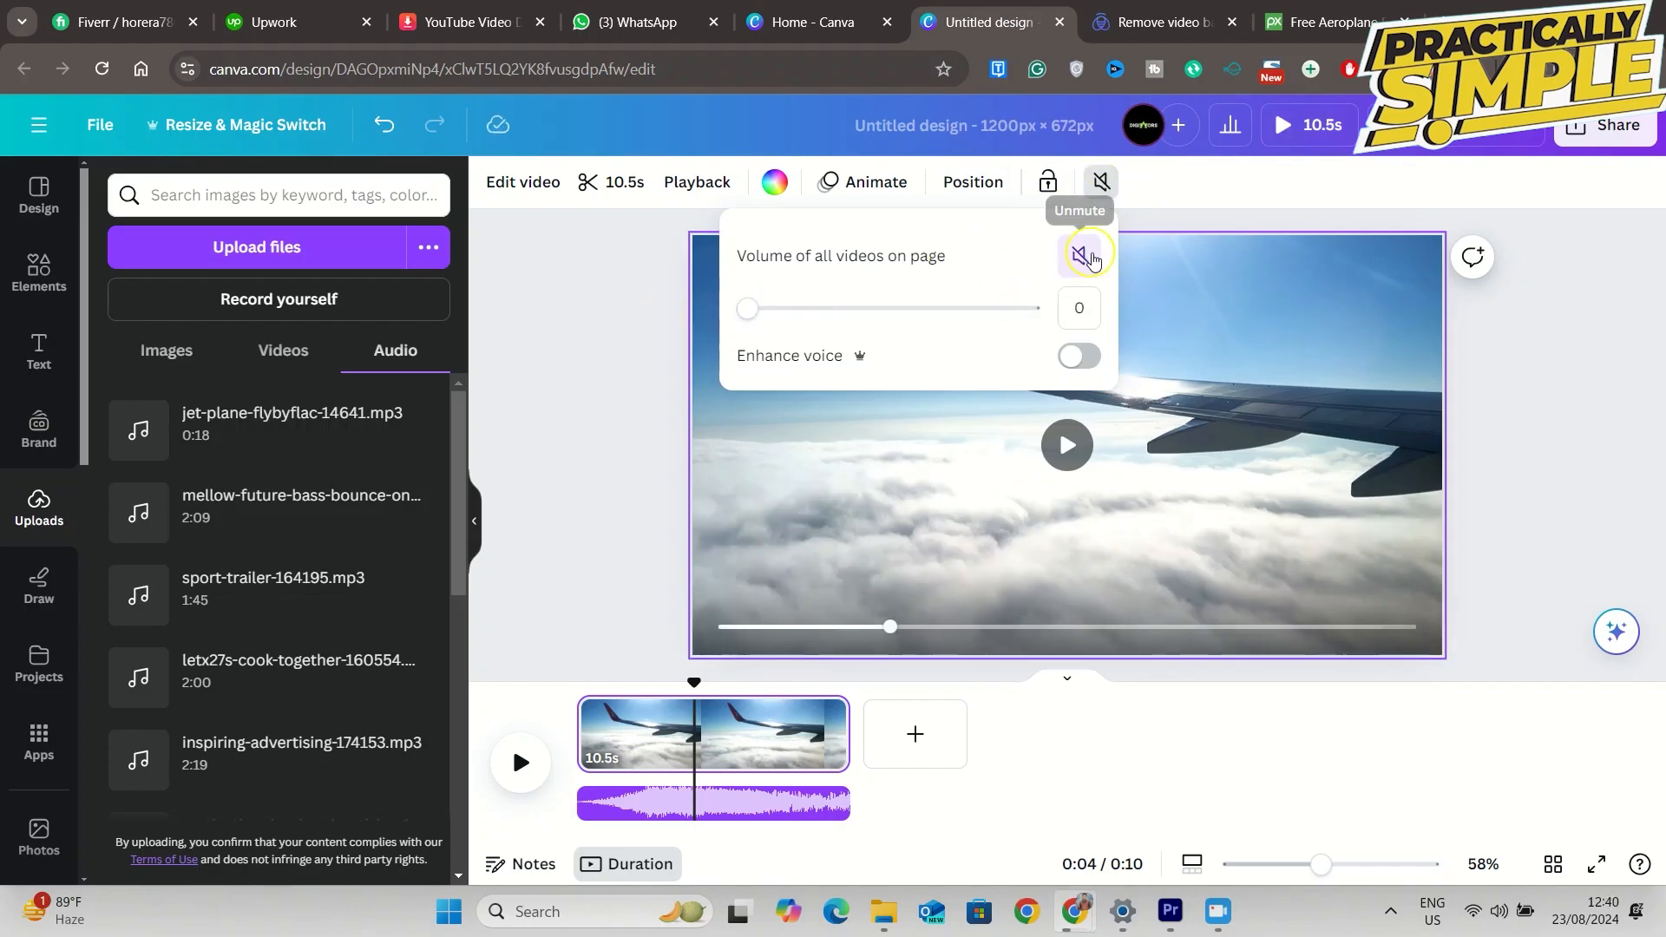
left_click(1084, 256)
left_click(1084, 256)
left_click(1217, 207)
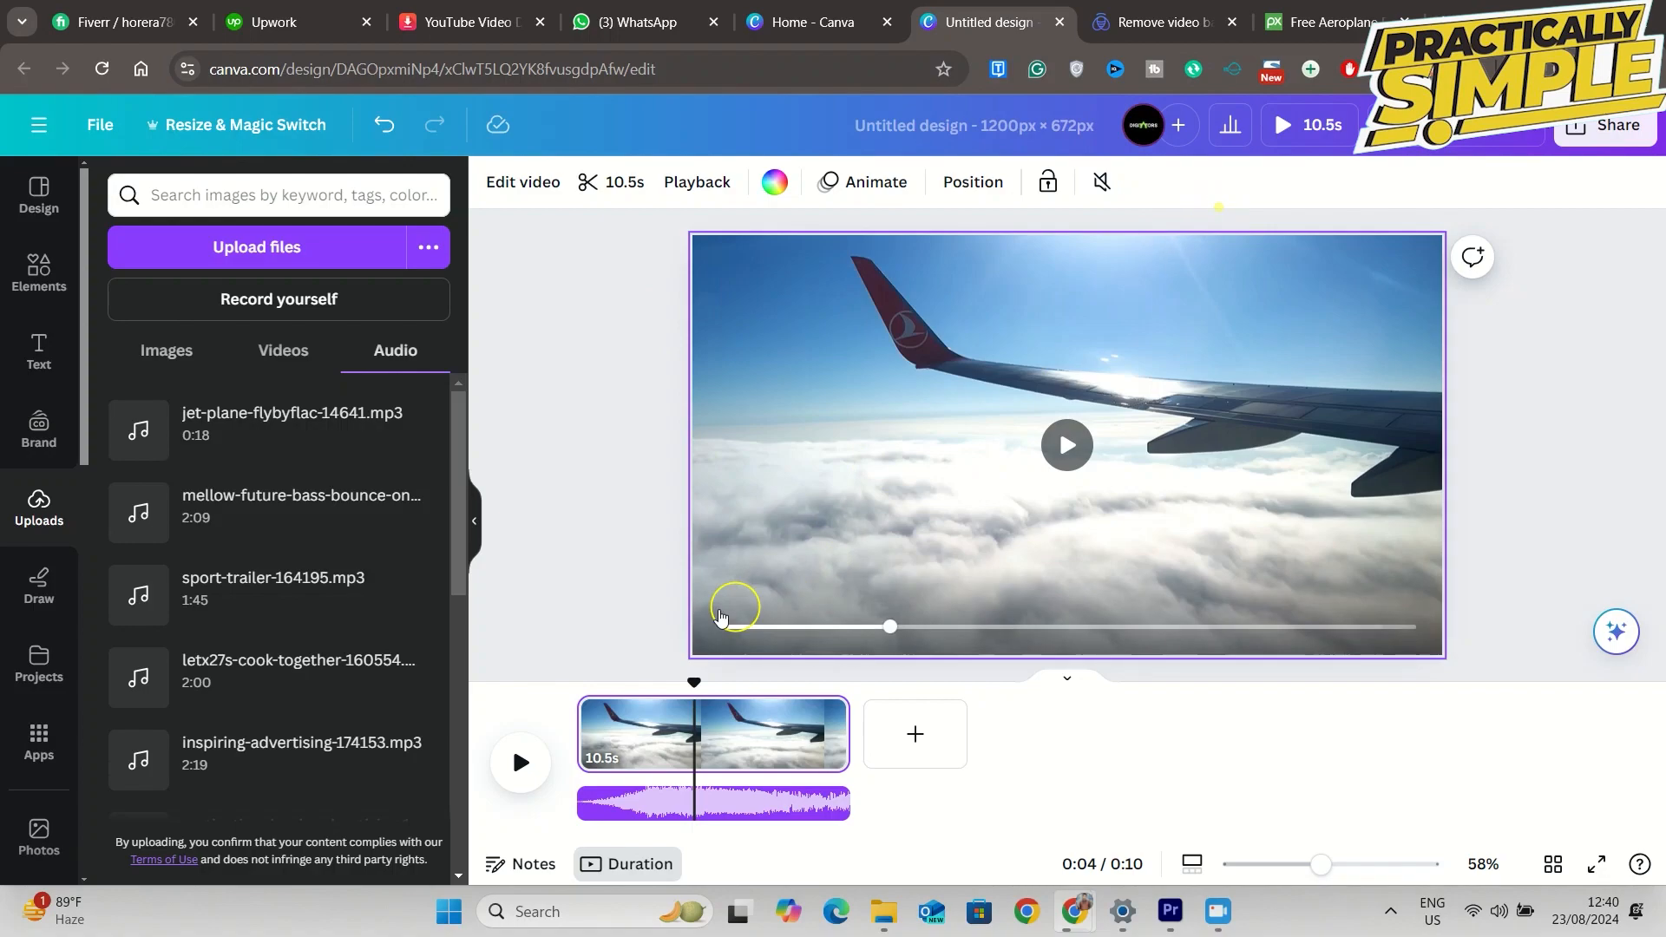
- Play the timeline from the current position and again from the start to check the jet sound effect, then pause it
left_click(520, 766)
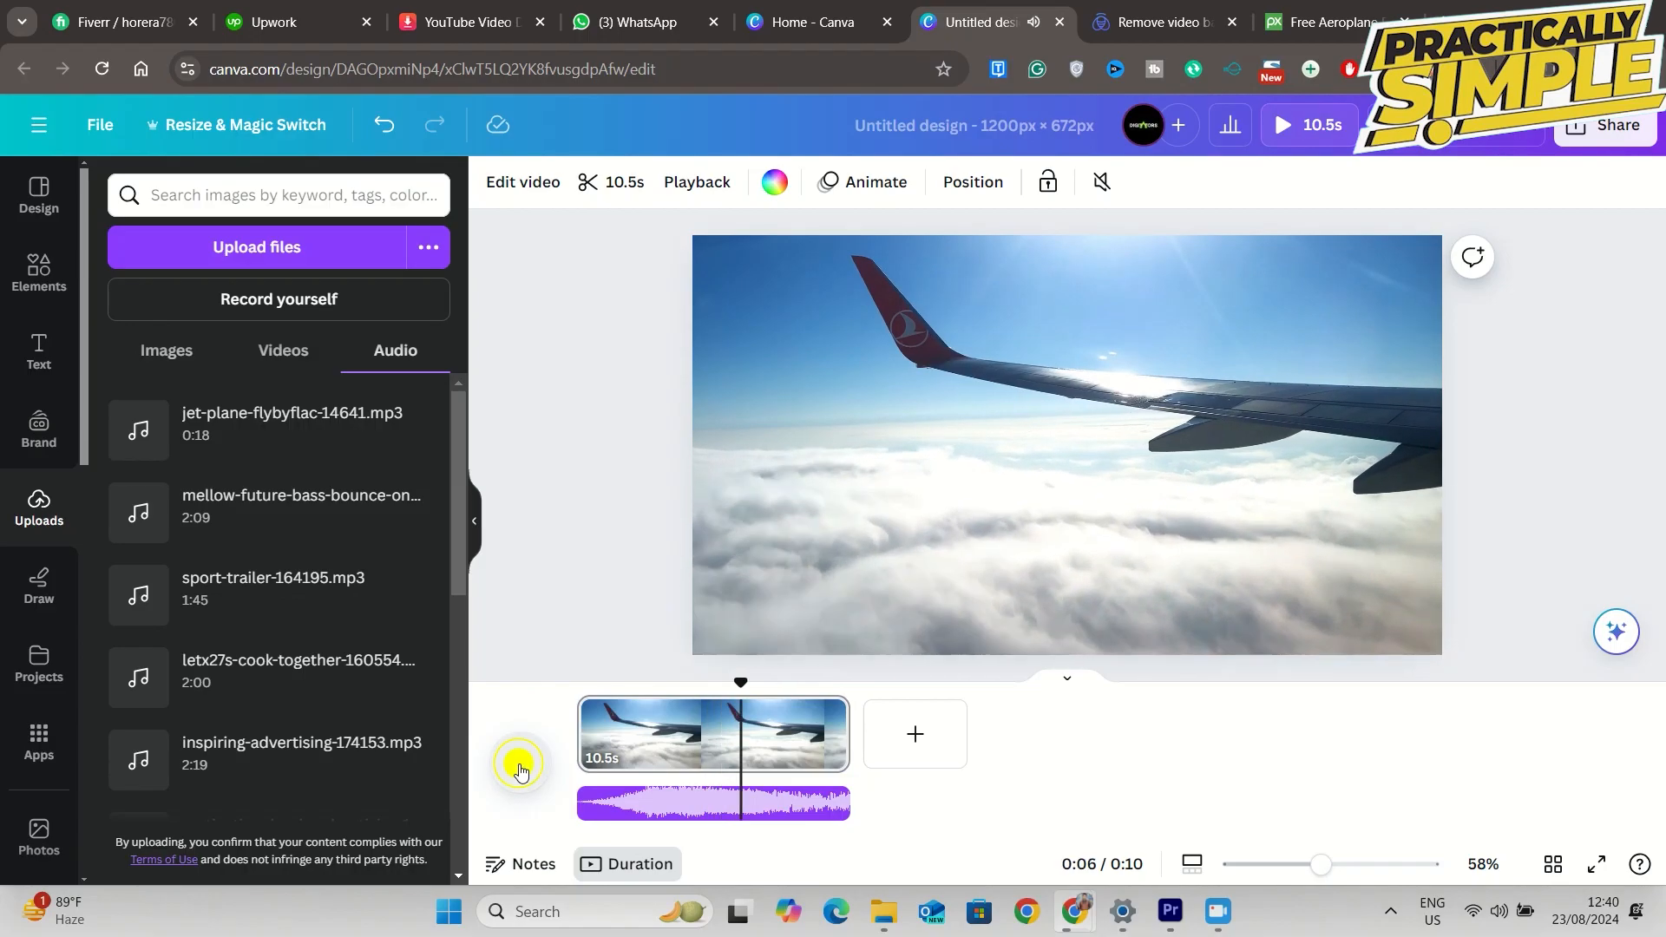
left_click(520, 764)
left_click_drag(744, 680, 583, 727)
left_click(527, 769)
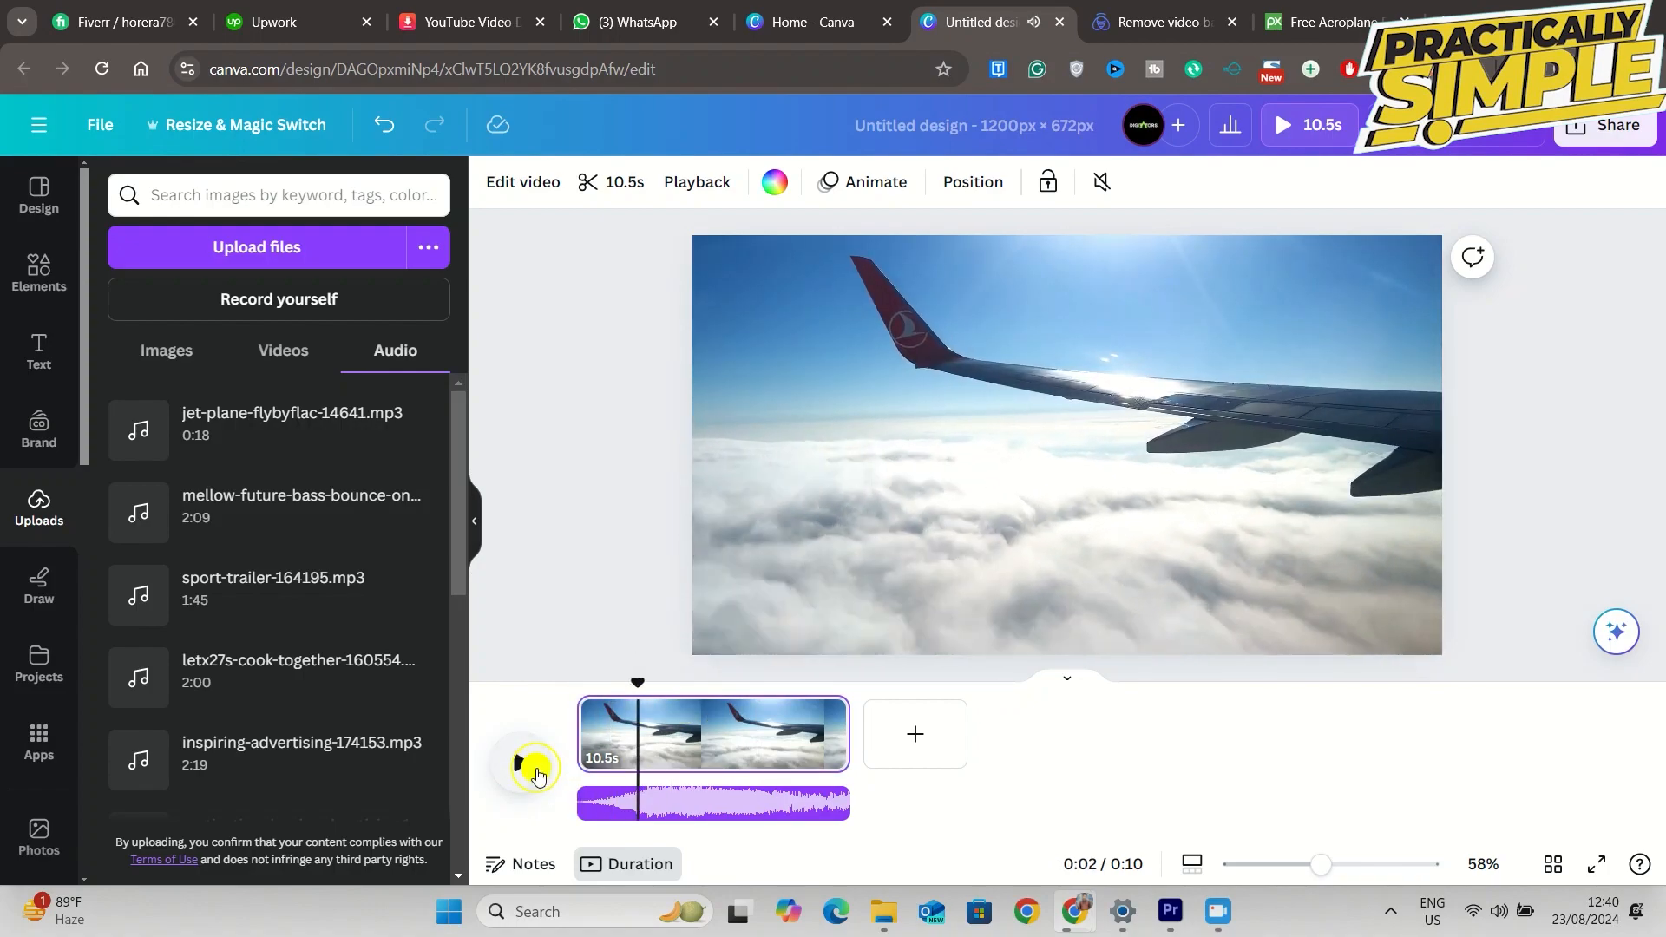
left_click(535, 769)
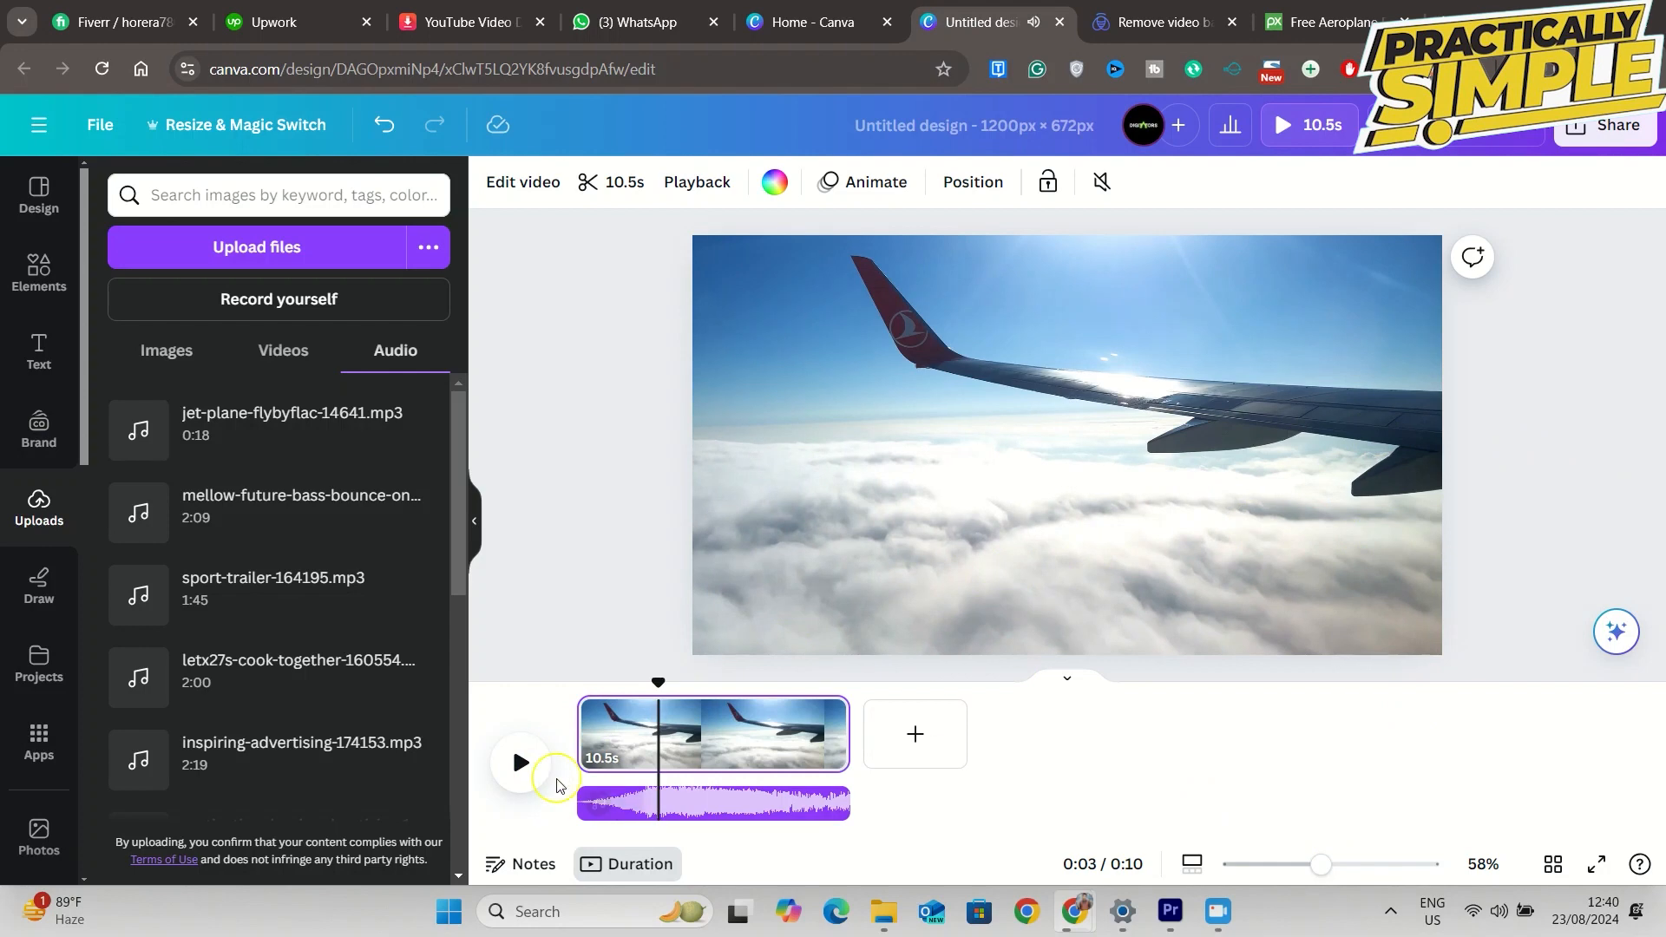
left_click(529, 770)
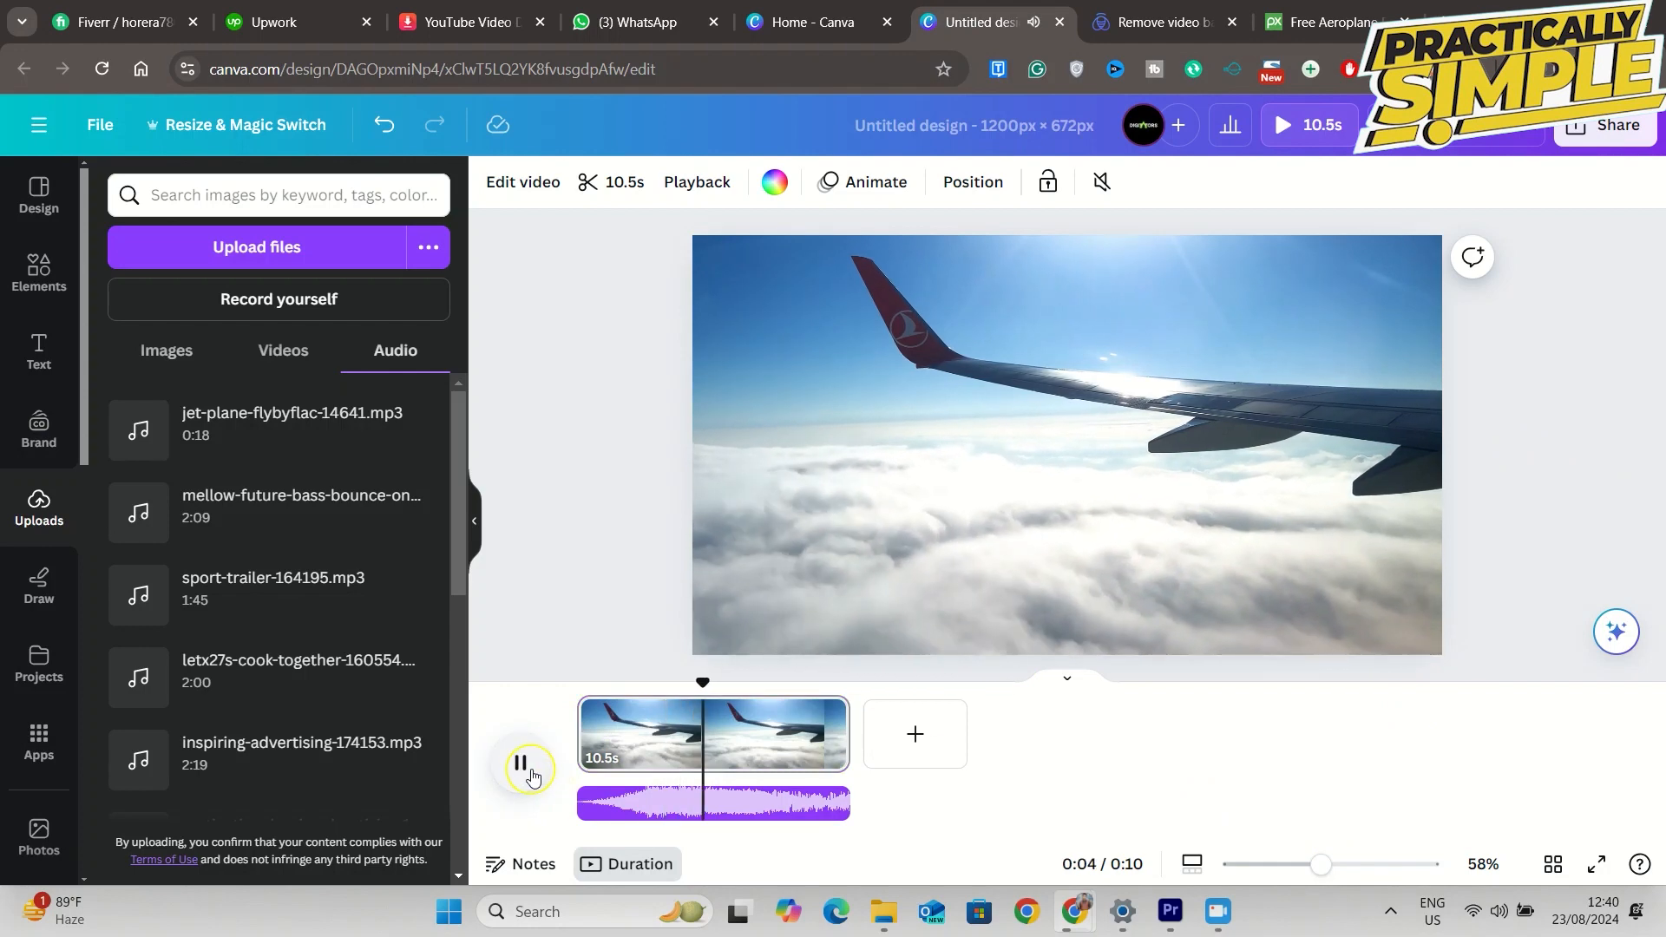
left_click(531, 771)
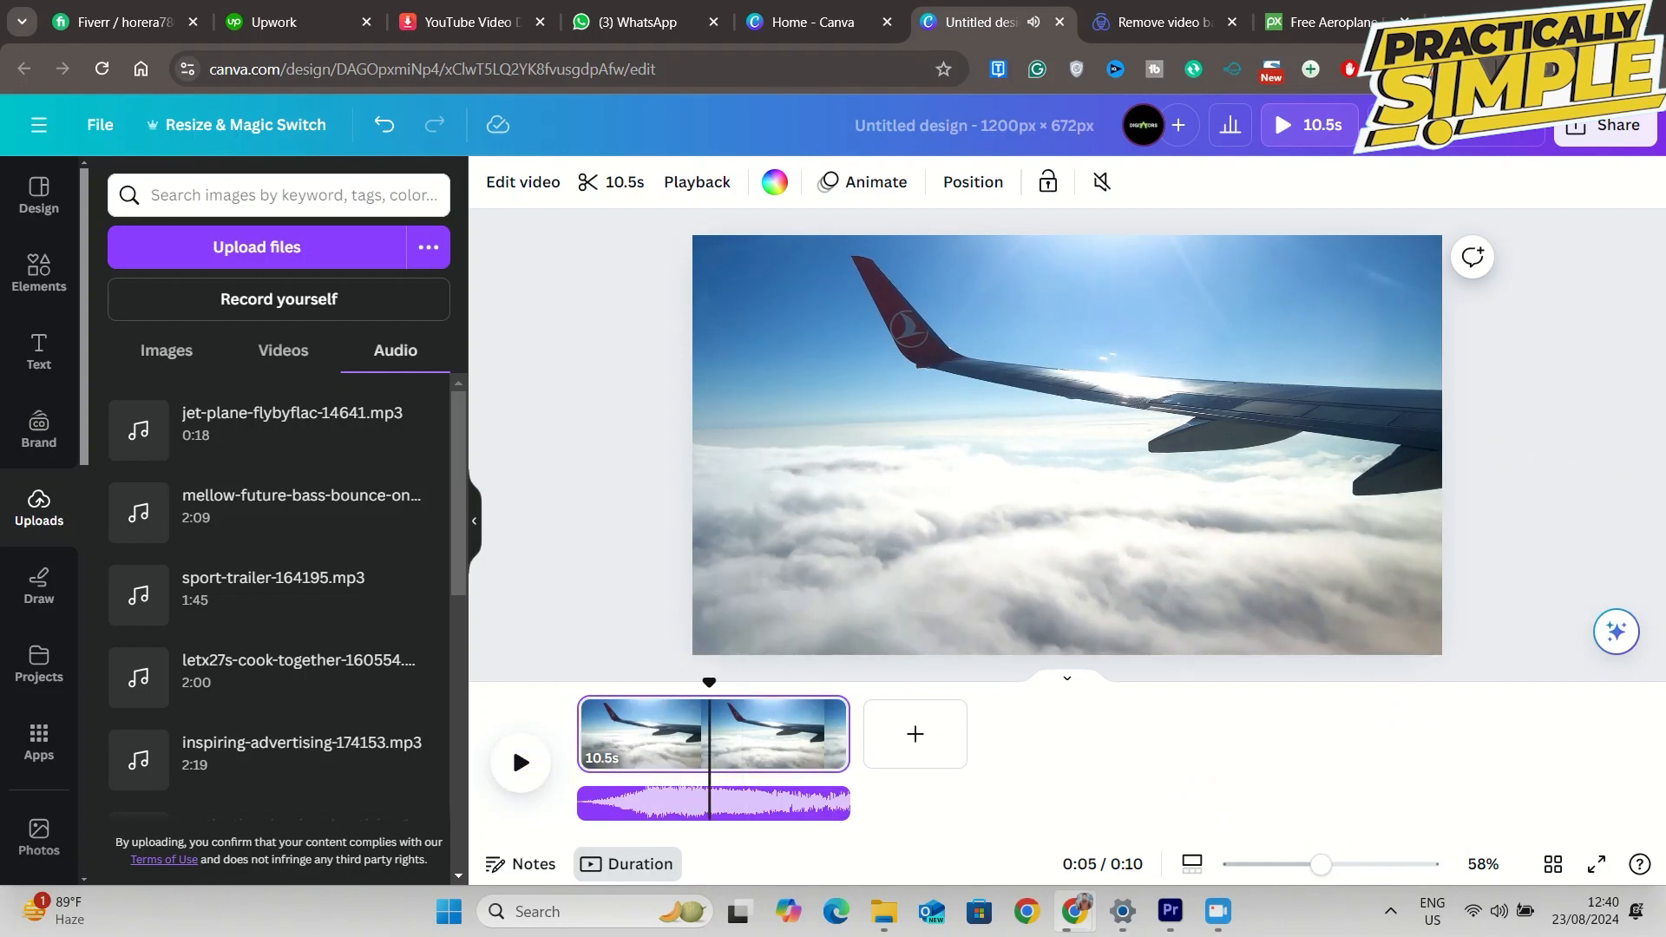